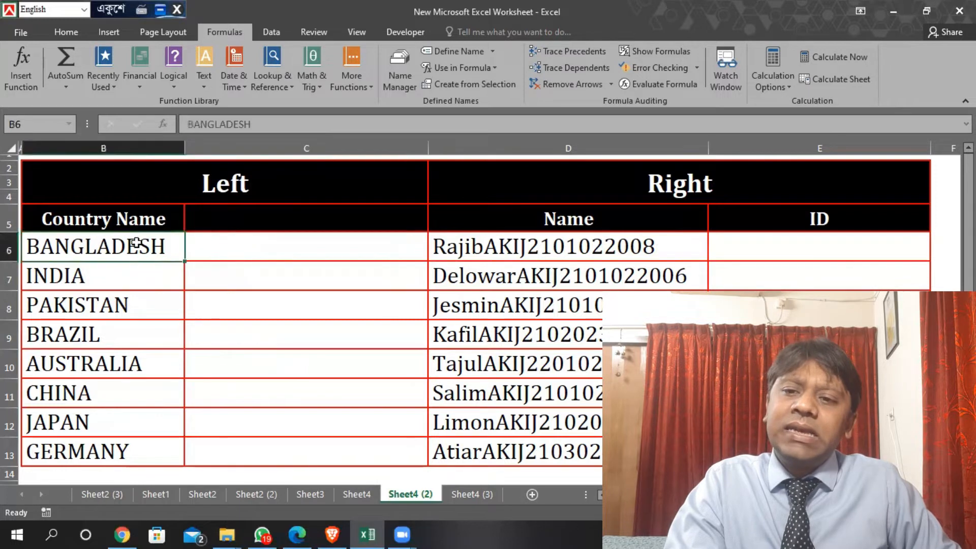
# Try shortening the country names in B6 and B7 by hand to their first three letters, and undo both edits
pyautogui.moveTo(120, 246); pyautogui.dragTo(122, 453)
pyautogui.click(136, 247)
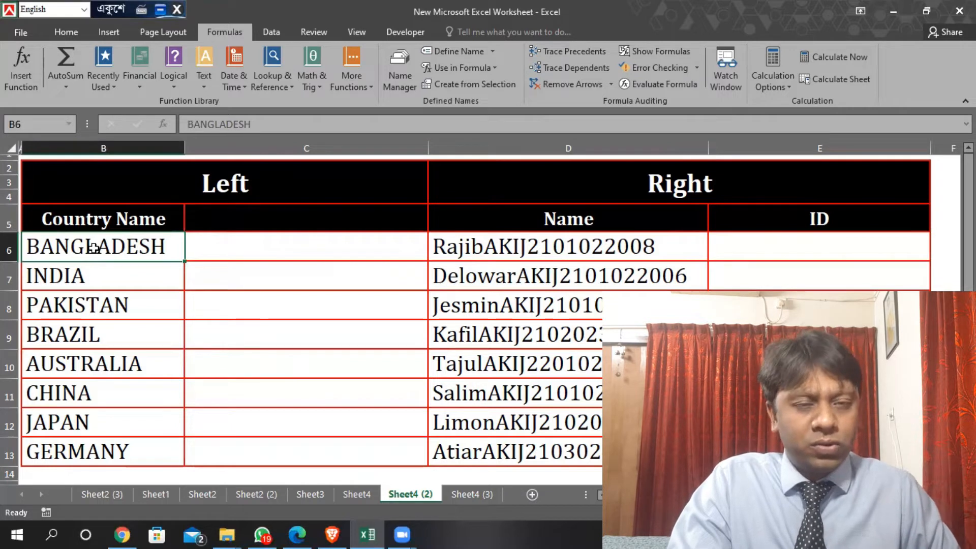
pyautogui.doubleClick(174, 246)
pyautogui.moveTo(174, 246); pyautogui.dragTo(60, 277)
pyautogui.press('BackSpace')
pyautogui.click(190, 285)
pyautogui.doubleClick(120, 277)
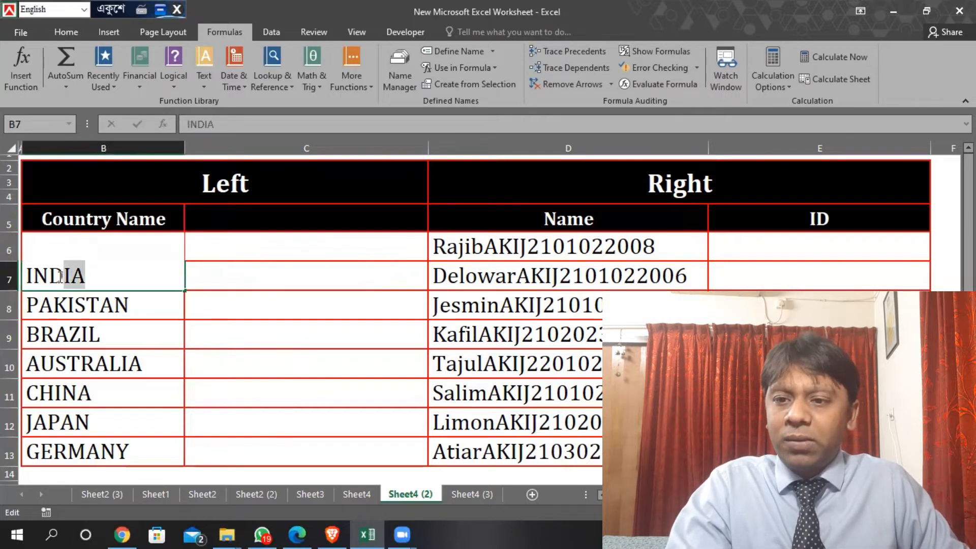
pyautogui.press('BackSpace')
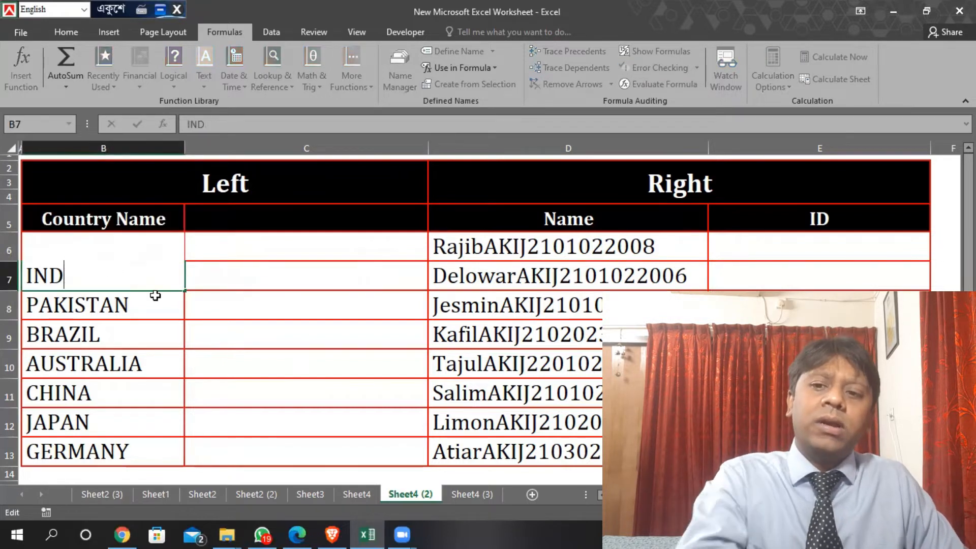
pyautogui.click(198, 304)
pyautogui.hotkey('ctrl', 'z')
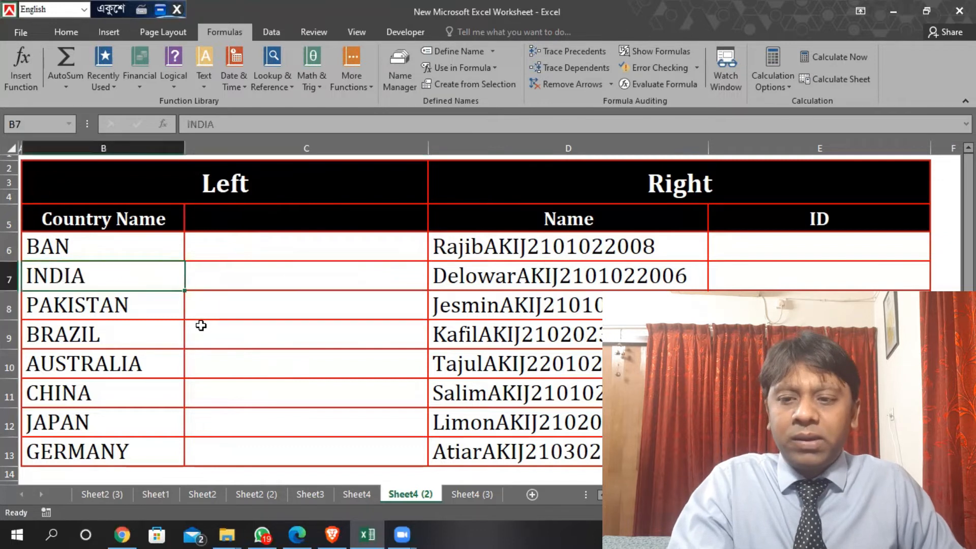
pyautogui.hotkey('ctrl', 'z')
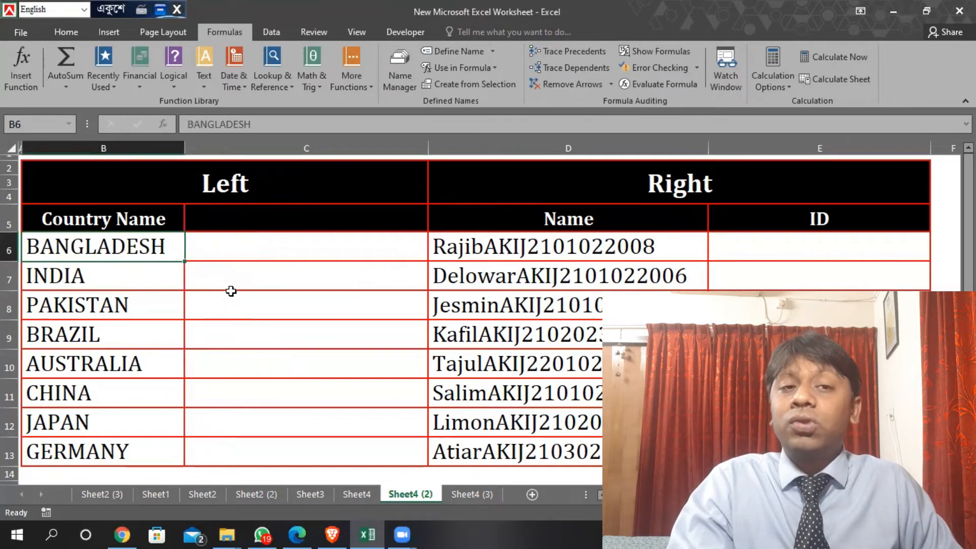
# Enter =LEFT(B6,3) in C6 to extract the first three letters of BANGLADESH
pyautogui.click(265, 241)
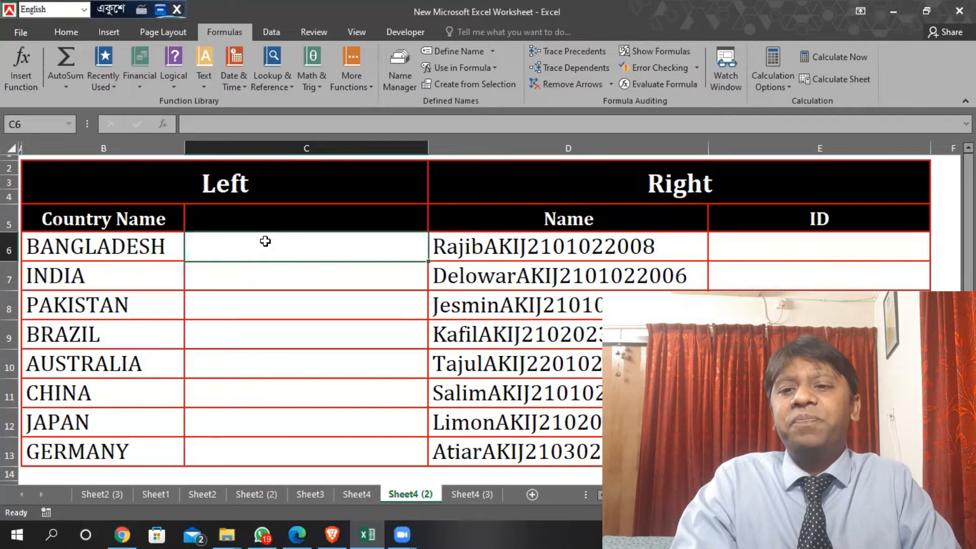
pyautogui.write('=')
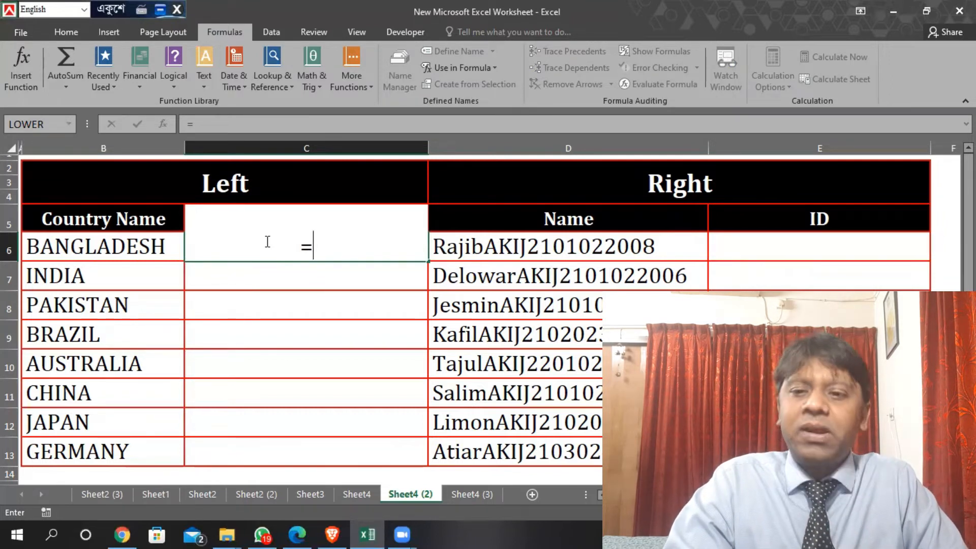
pyautogui.write('left')
pyautogui.press('Tab')
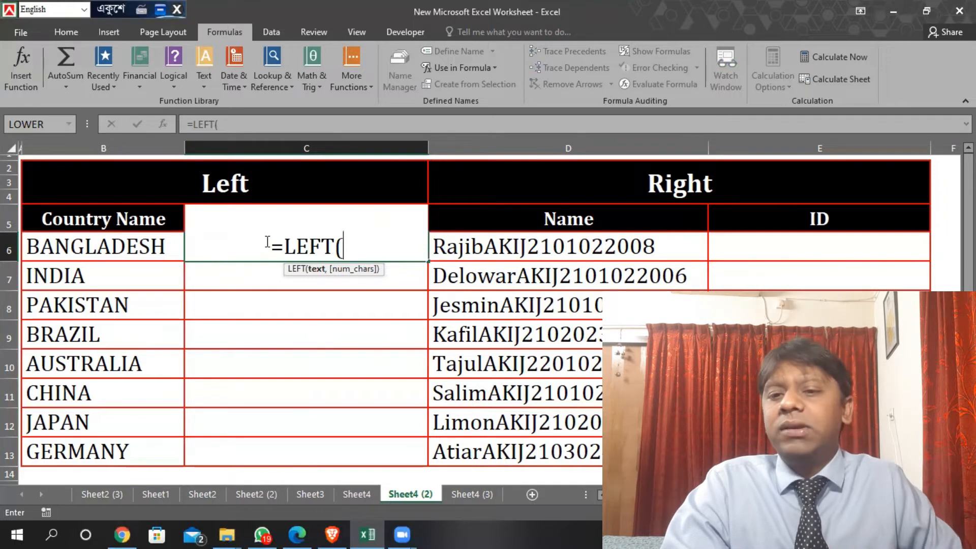
pyautogui.click(94, 249)
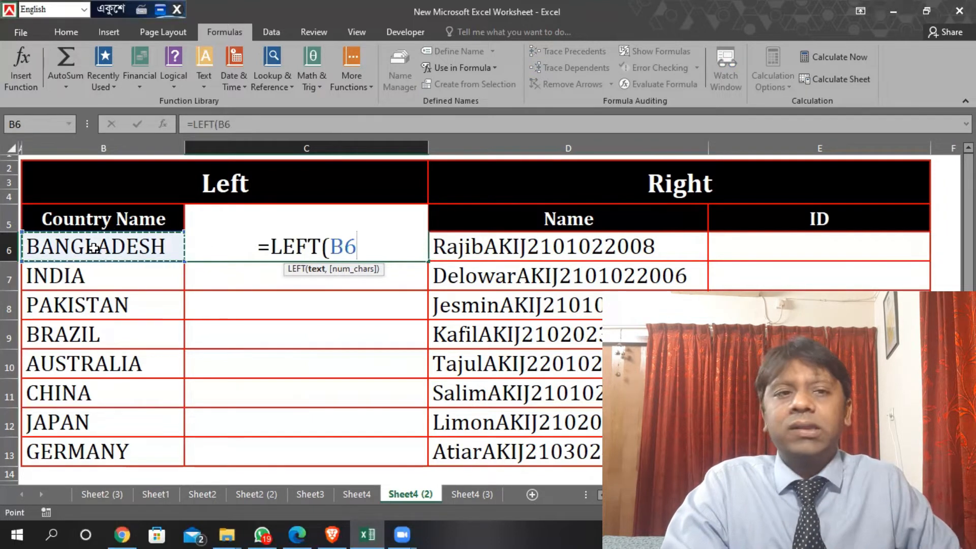
pyautogui.write(',')
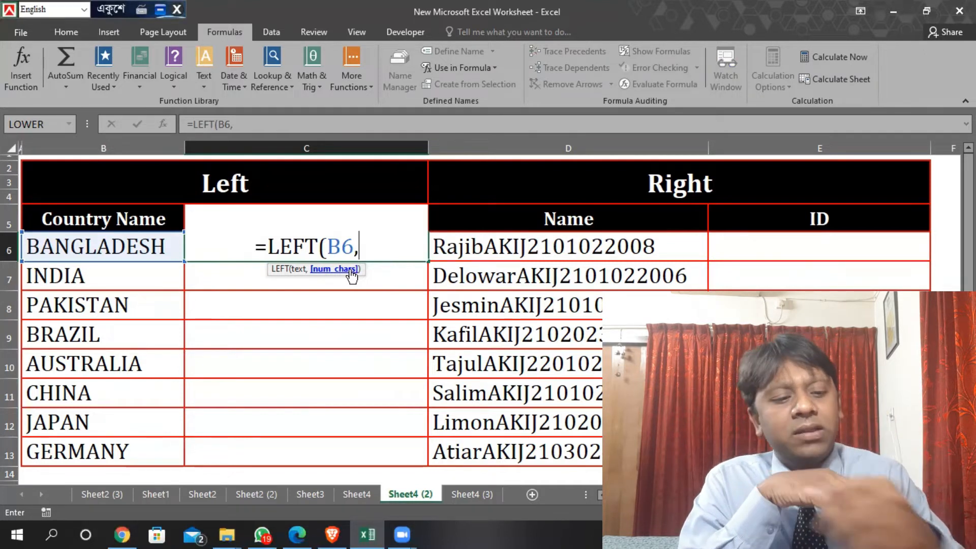
pyautogui.write('33')
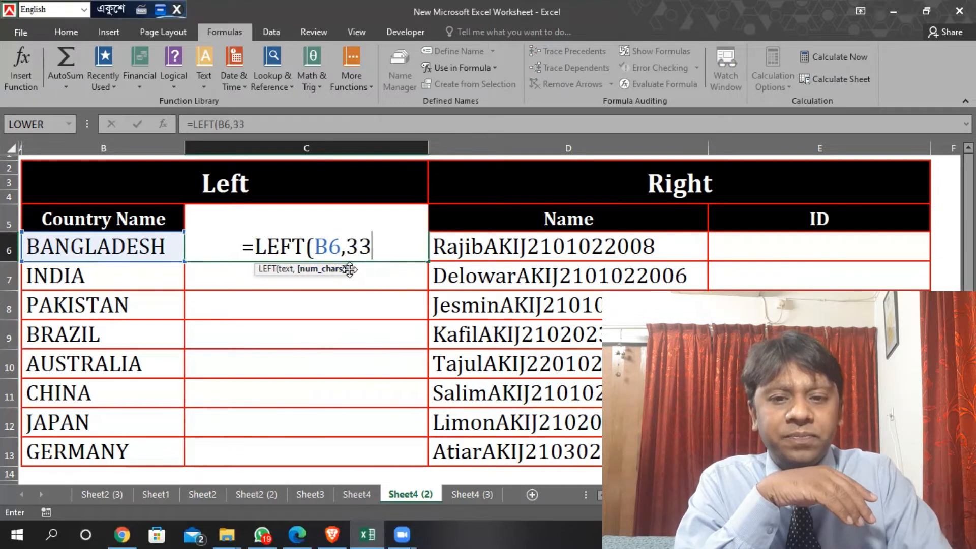
pyautogui.press('BackSpace')
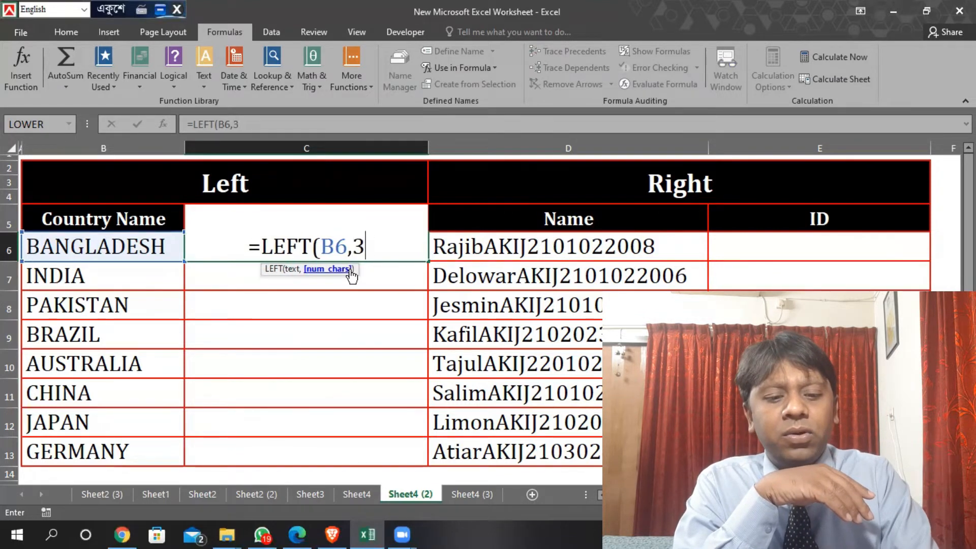
pyautogui.write(')')
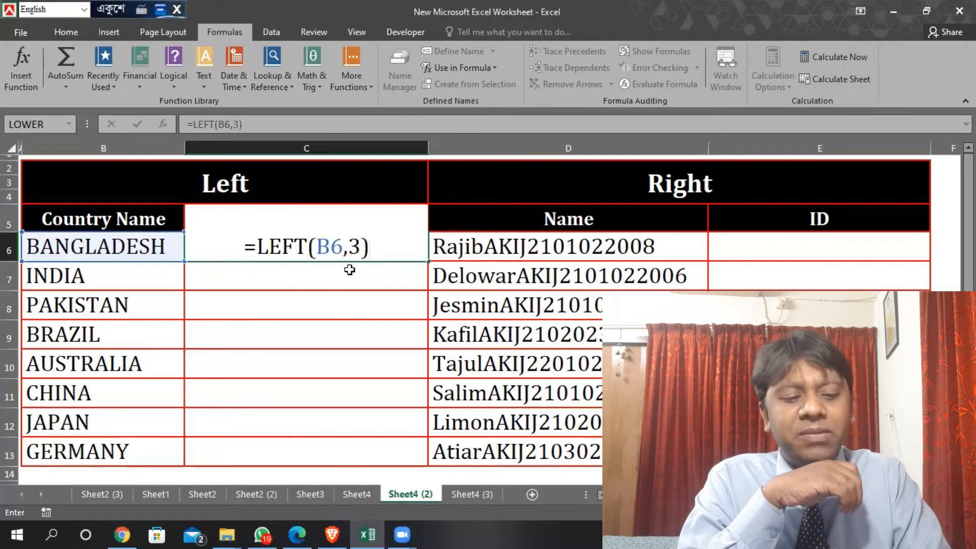
pyautogui.press('Return')
pyautogui.click(344, 240)
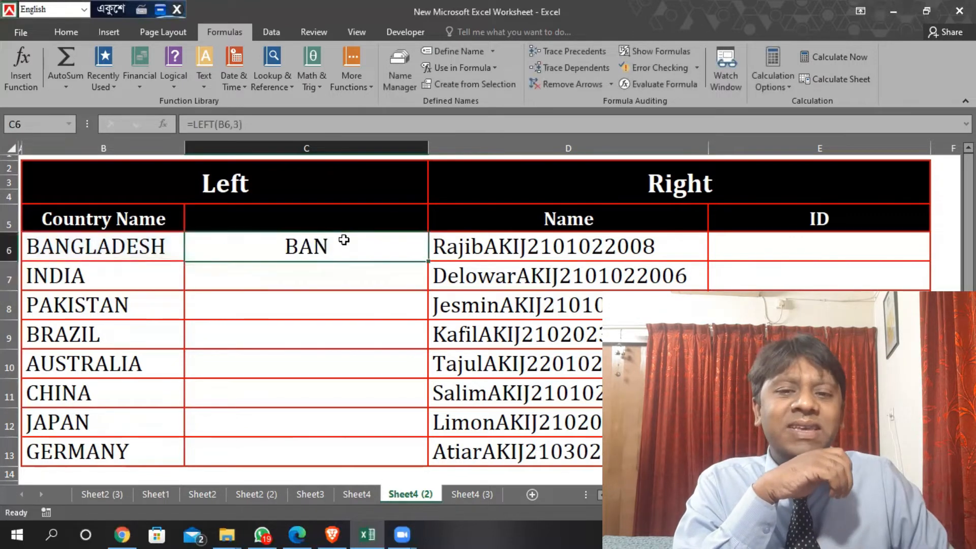
# Enter =LEFT(B8,3) in C8 to extract the first three letters of PAKISTAN
pyautogui.click(312, 311)
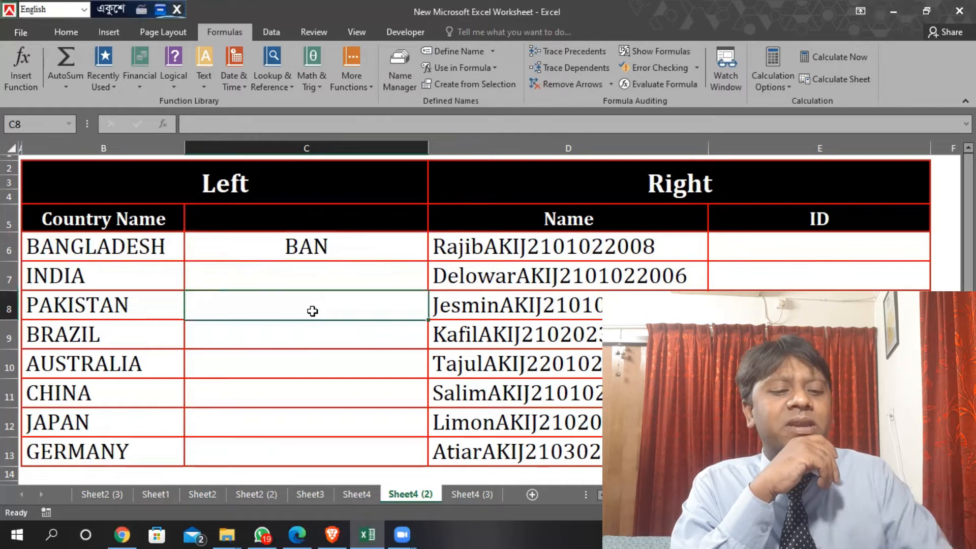
pyautogui.write('=')
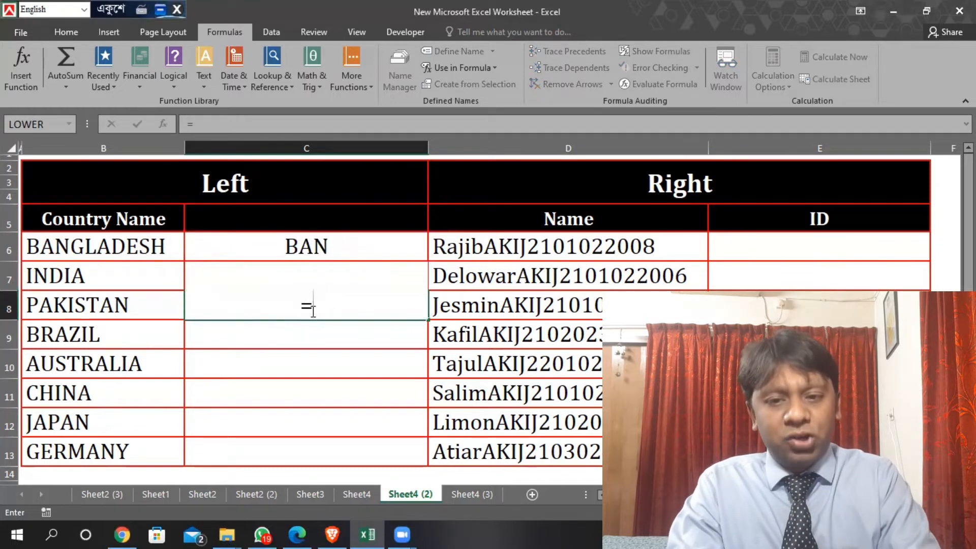
pyautogui.write('l')
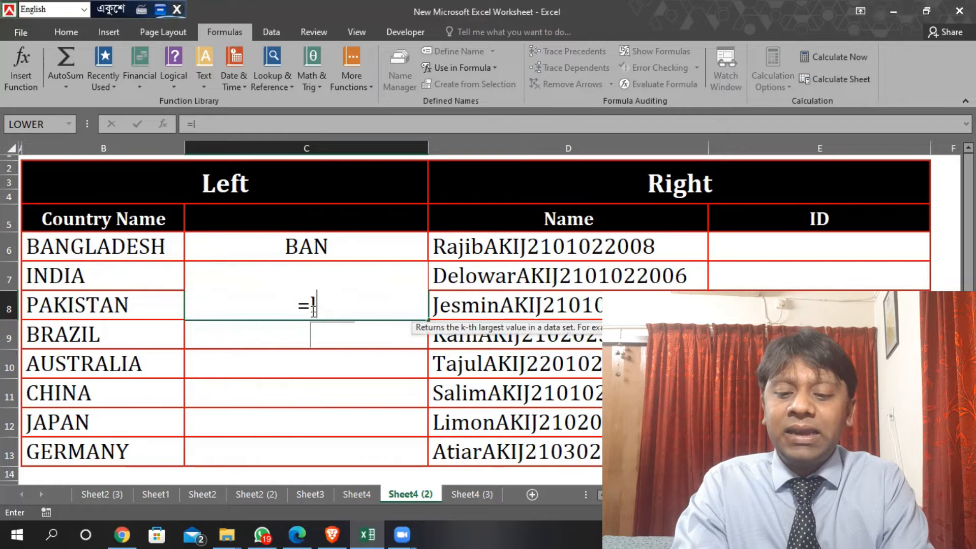
pyautogui.write('eft(')
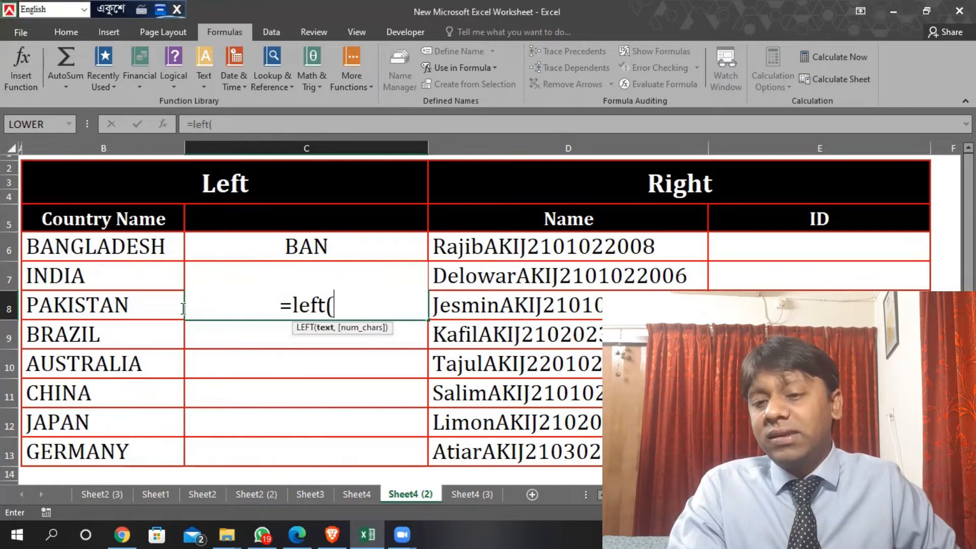
pyautogui.click(92, 305)
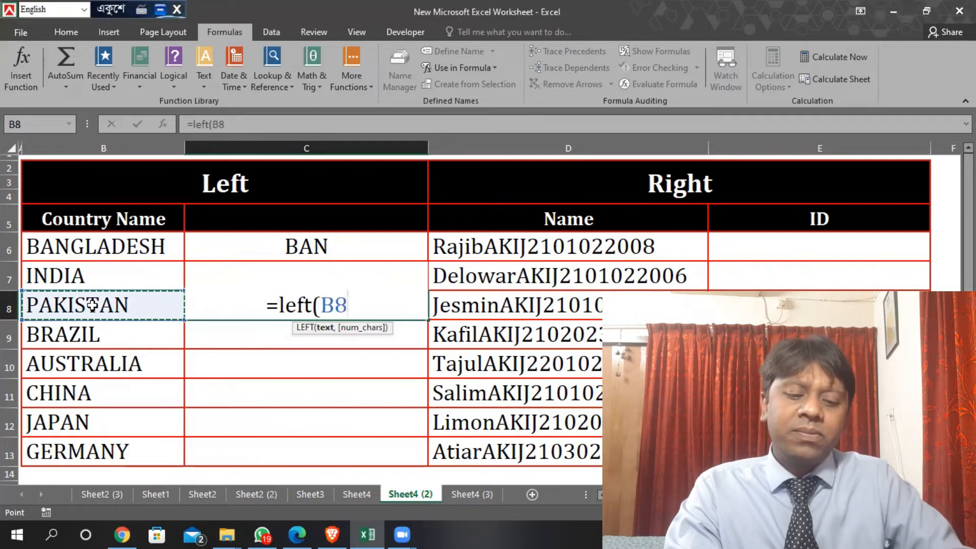
pyautogui.write(',')
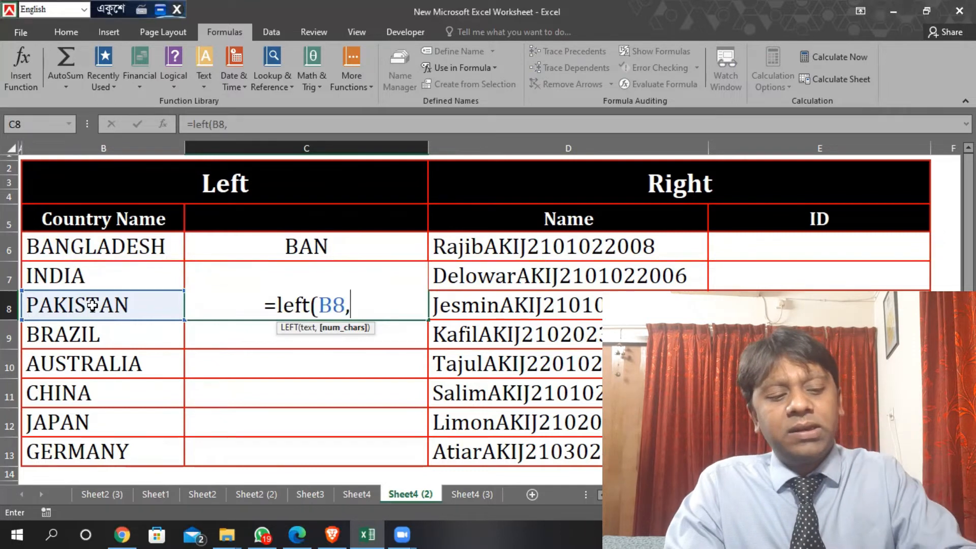
pyautogui.write('3)')
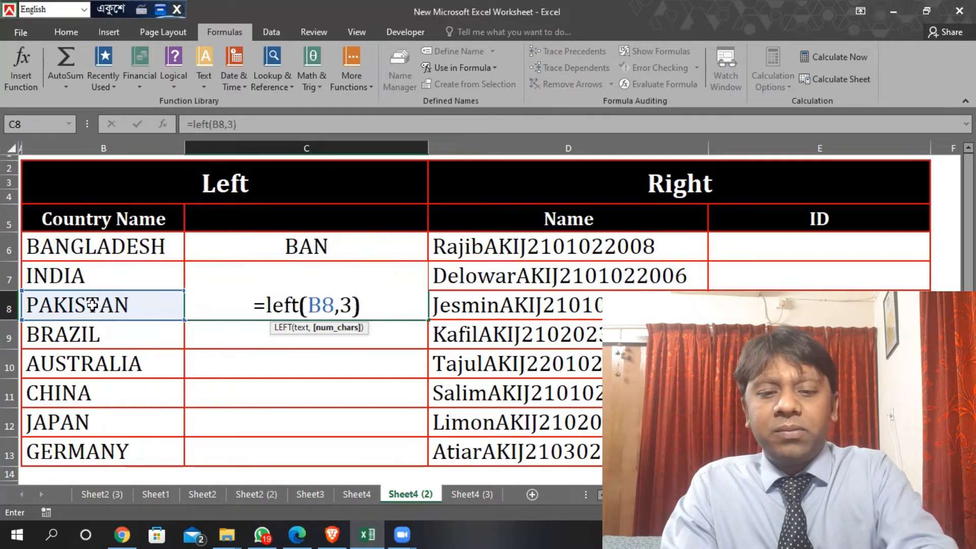
pyautogui.press('Return')
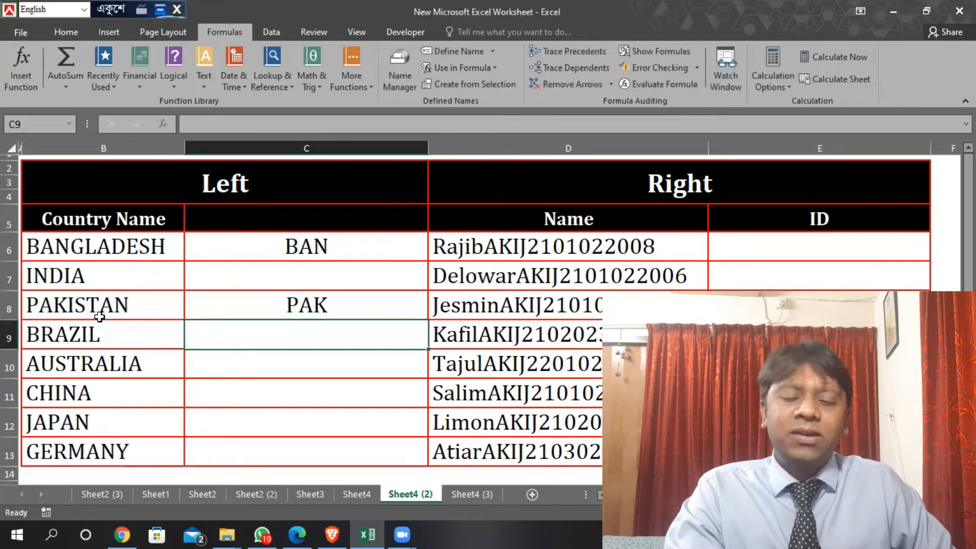
pyautogui.click(290, 315)
# Insert the LEFT function in C7 through its function arguments, with B7 as Text and 3 as Num_chars
pyautogui.click(366, 261)
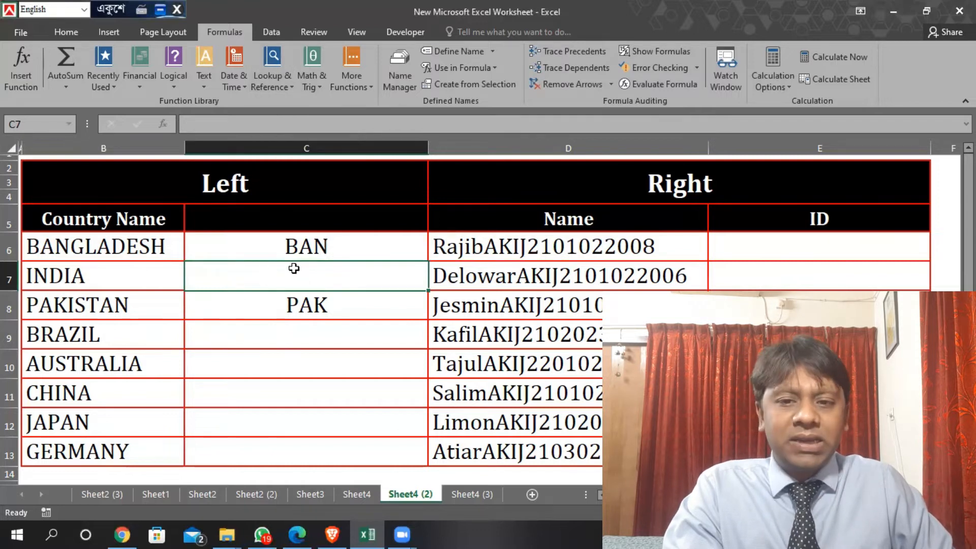
pyautogui.click(206, 85)
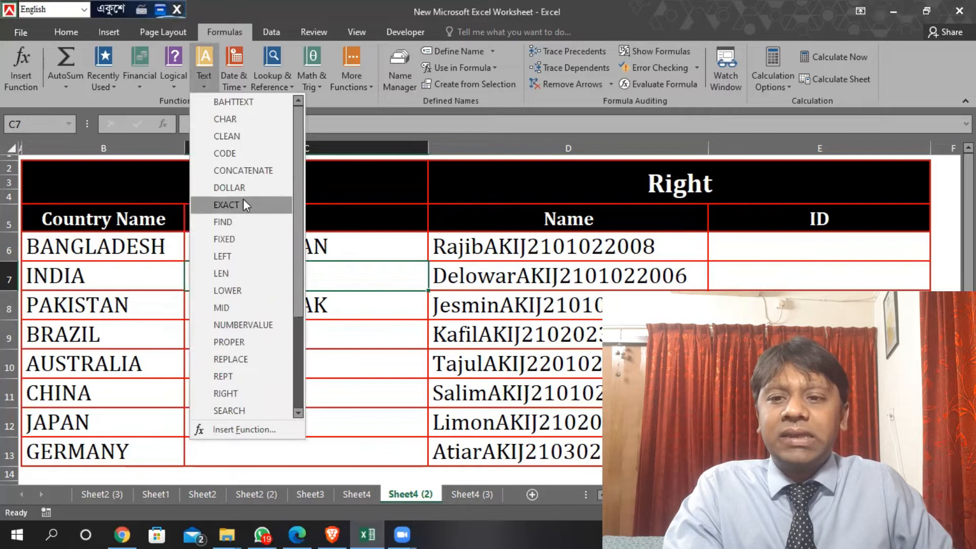
pyautogui.moveTo(299, 190); pyautogui.dragTo(297, 300)
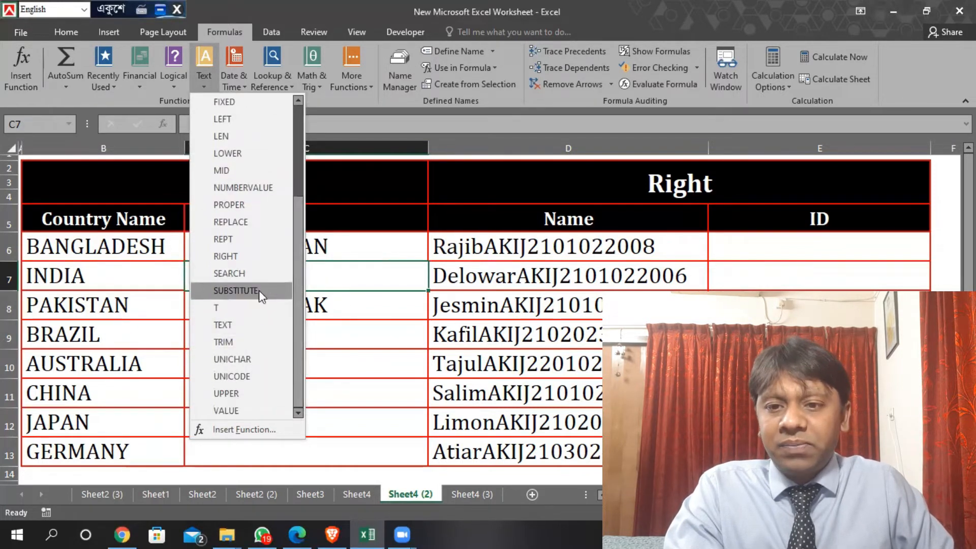
pyautogui.click(258, 122)
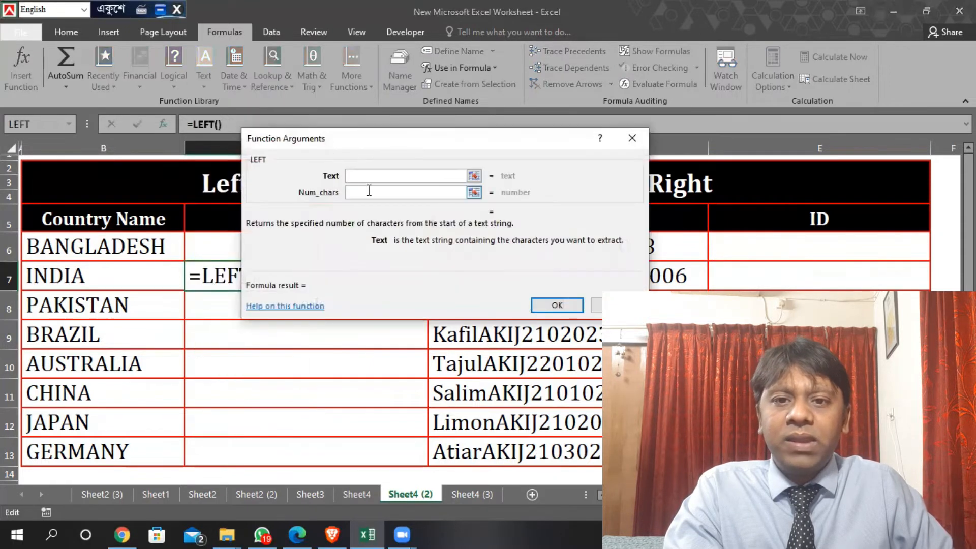
pyautogui.moveTo(457, 146); pyautogui.dragTo(409, 144)
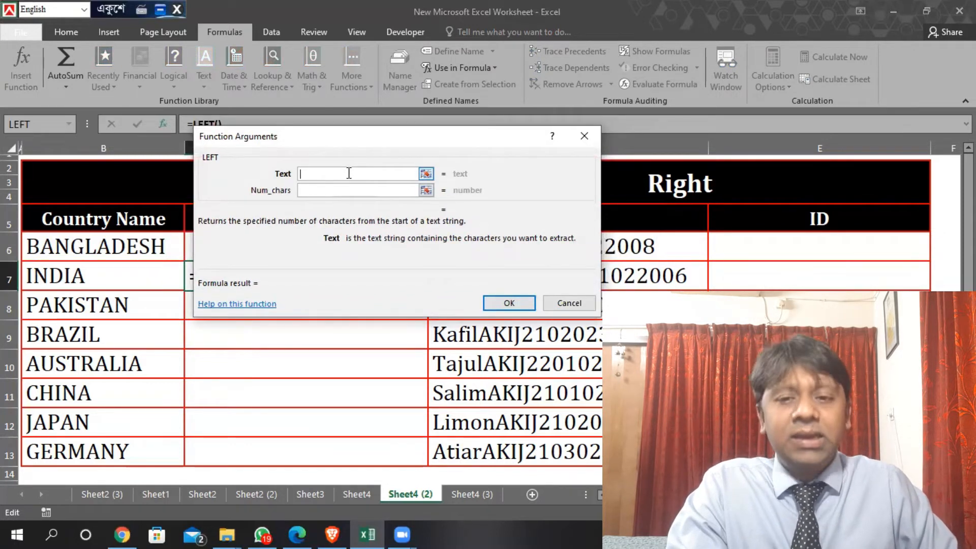
pyautogui.click(102, 278)
pyautogui.click(331, 189)
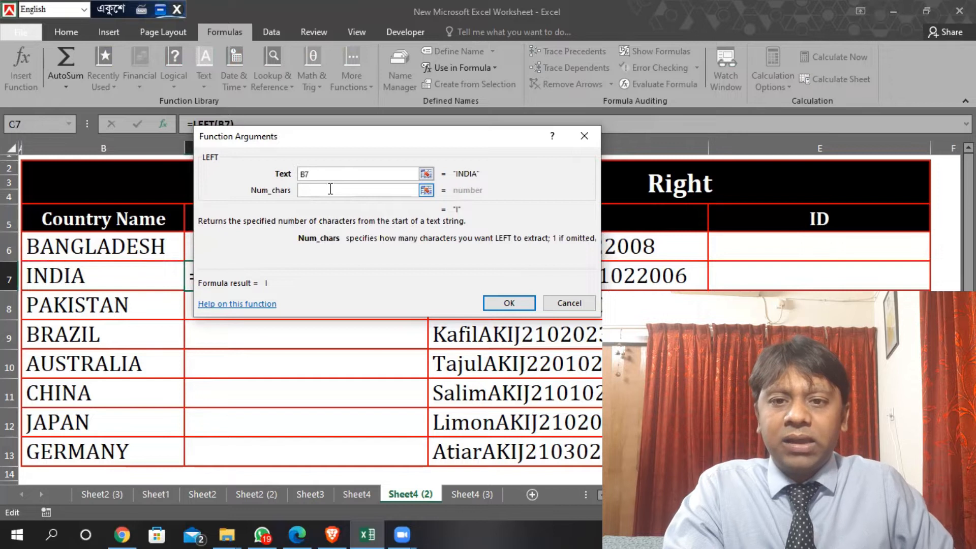
pyautogui.write('3')
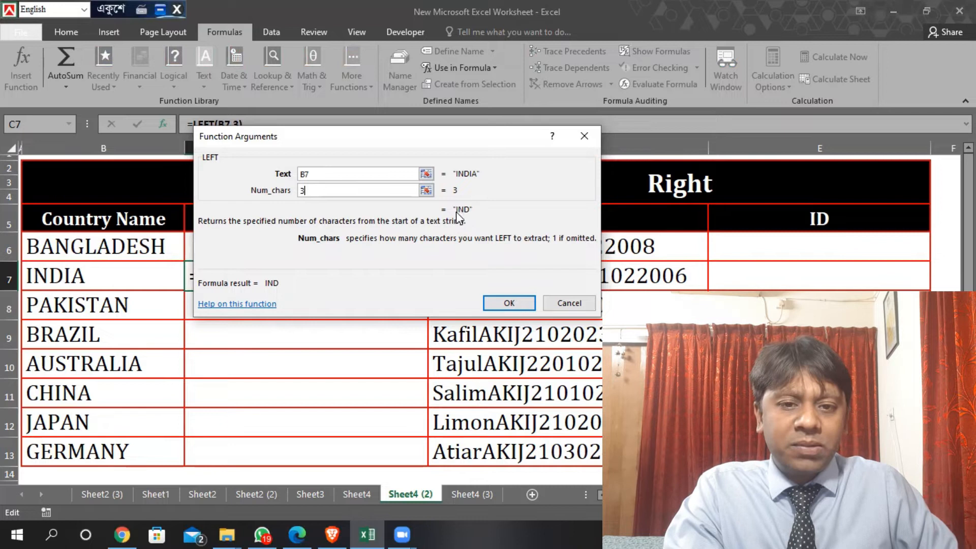
pyautogui.click(505, 303)
# Fill the LEFT formula from C6 down through C13 for all the listed countries
pyautogui.click(384, 250)
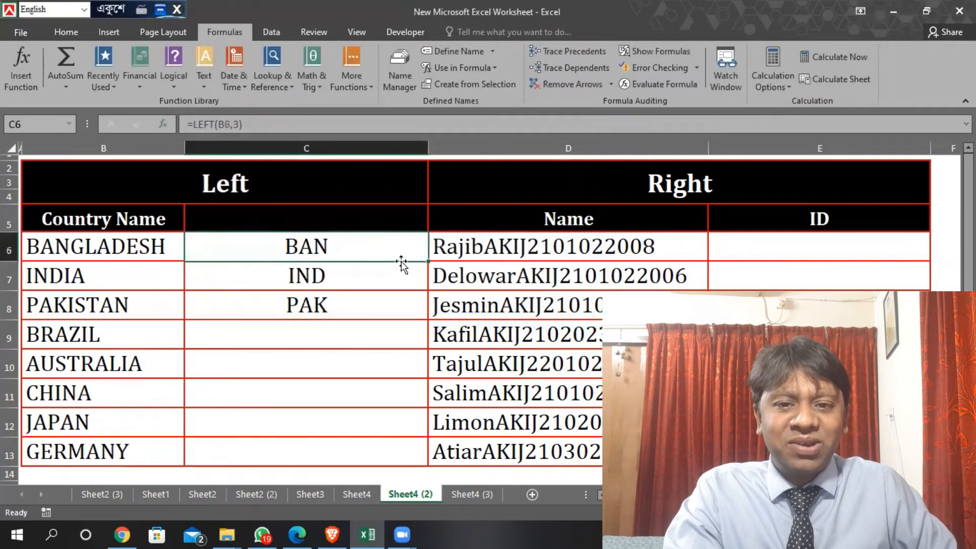
pyautogui.moveTo(428, 261); pyautogui.dragTo(411, 414)
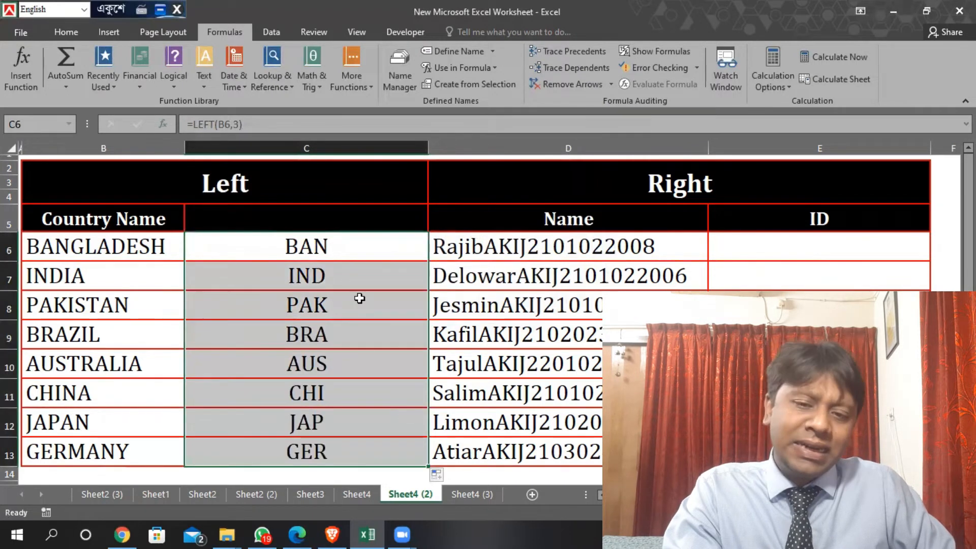
pyautogui.moveTo(357, 244); pyautogui.dragTo(344, 417)
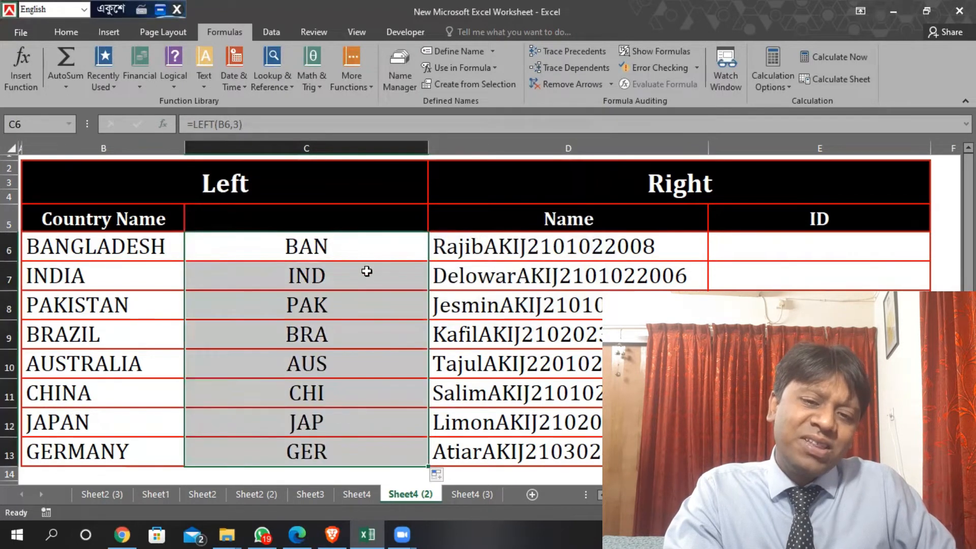
pyautogui.moveTo(352, 246); pyautogui.dragTo(342, 422)
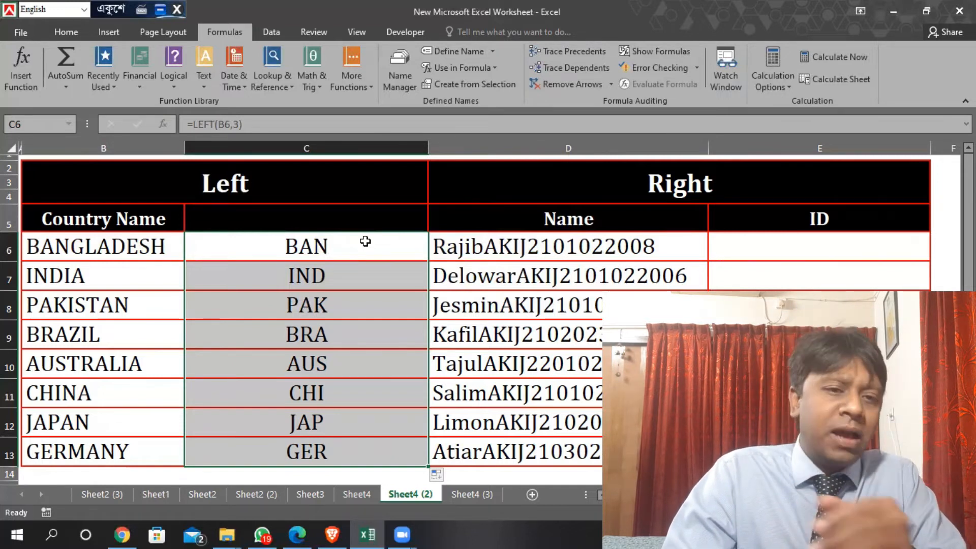
# Examine the combined Name entries in column D against the empty ID cells to identify the part to extract
pyautogui.click(617, 264)
pyautogui.click(680, 250)
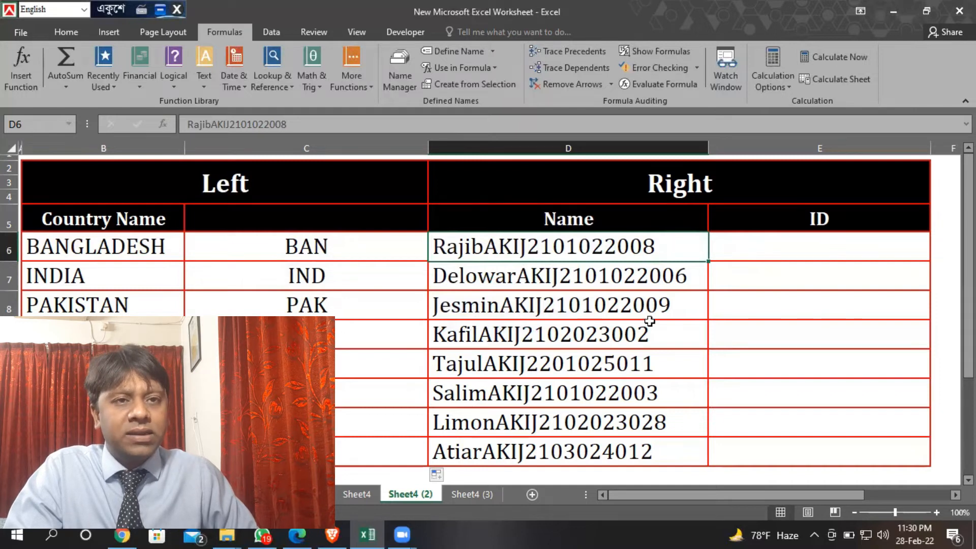
pyautogui.click(808, 249)
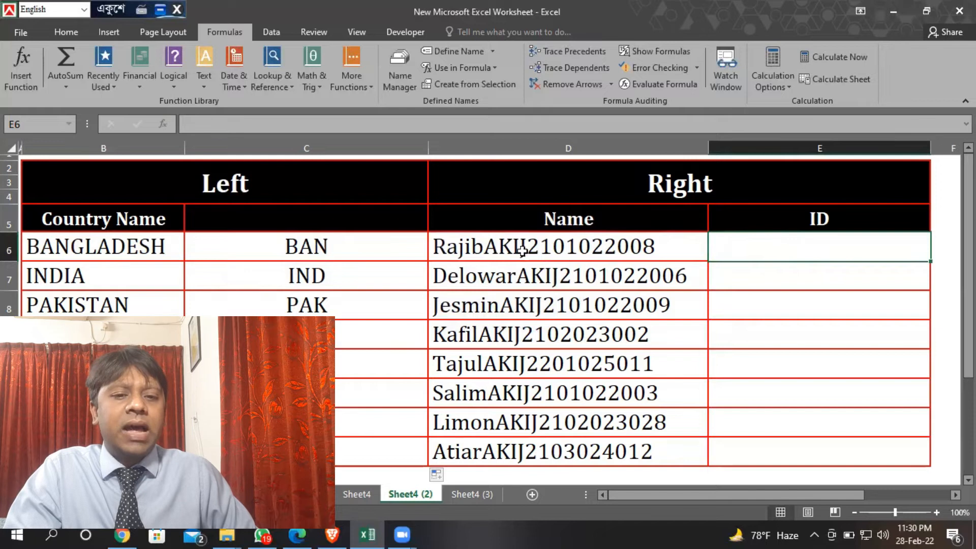
pyautogui.click(778, 277)
pyautogui.click(778, 303)
pyautogui.click(793, 252)
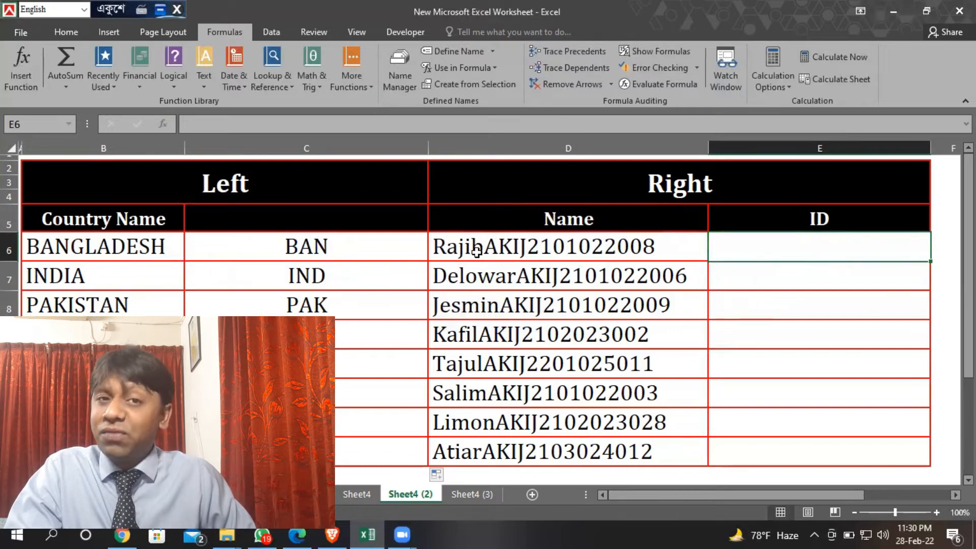
pyautogui.click(154, 248)
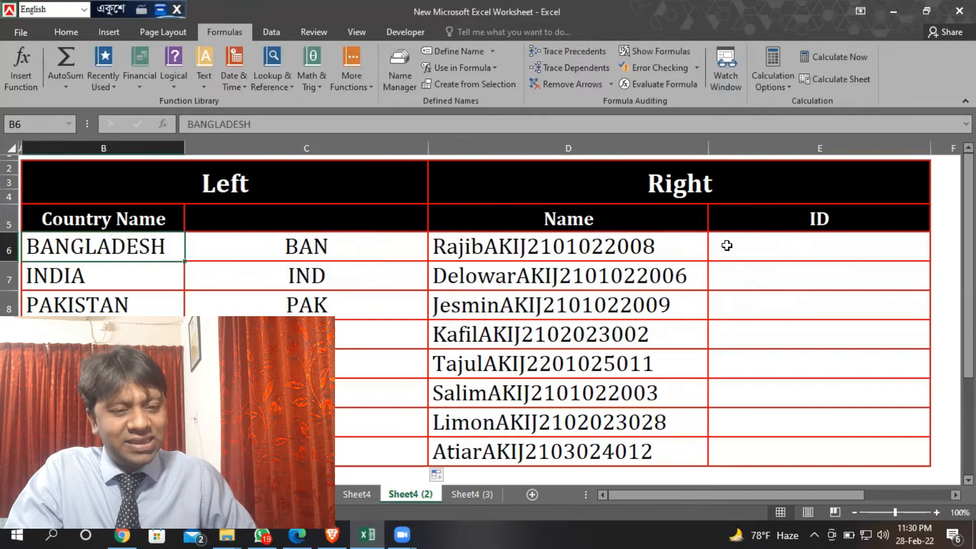
pyautogui.click(595, 246)
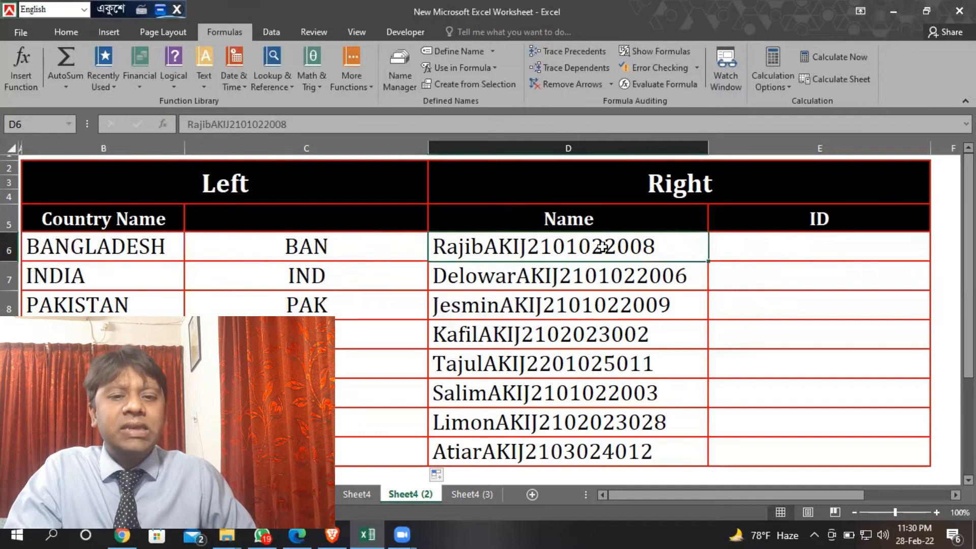
pyautogui.click(740, 251)
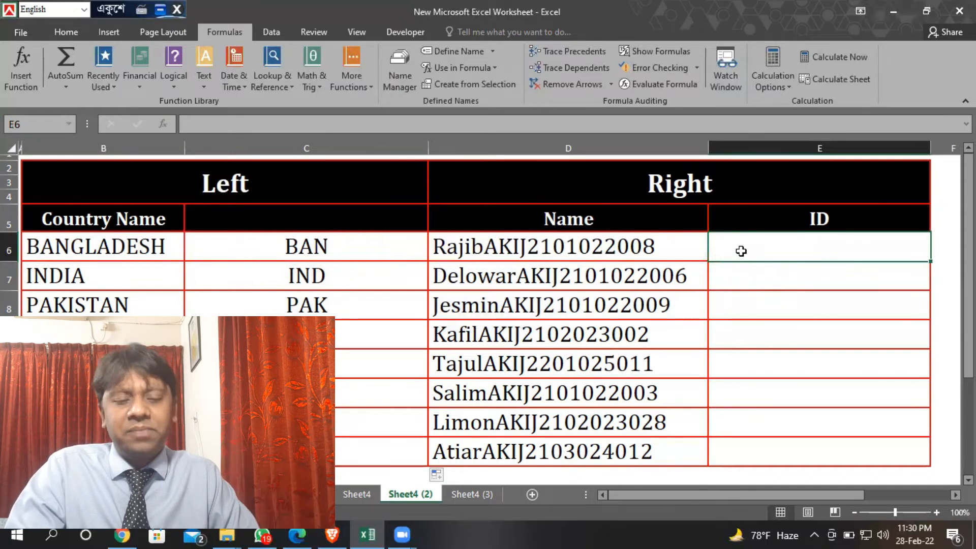
pyautogui.doubleClick(691, 249)
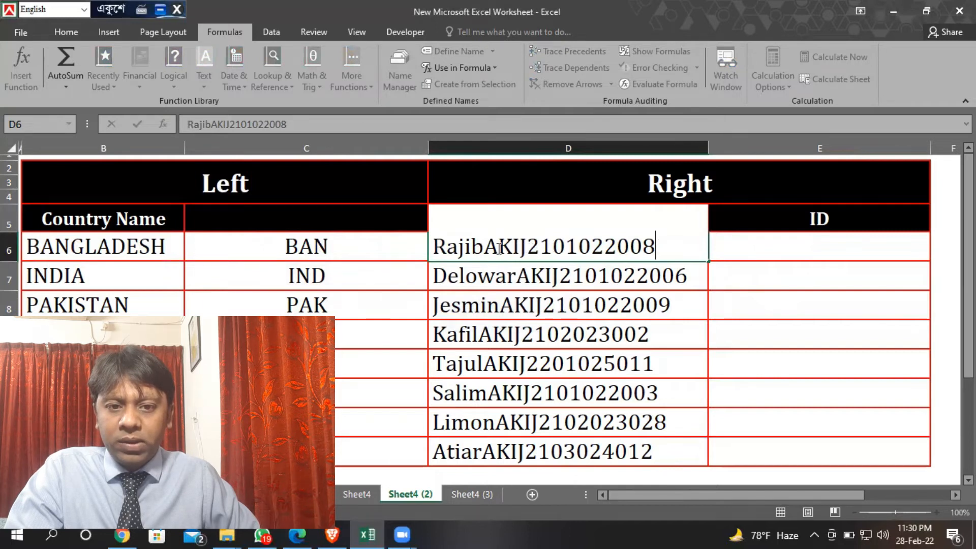
pyautogui.click(789, 283)
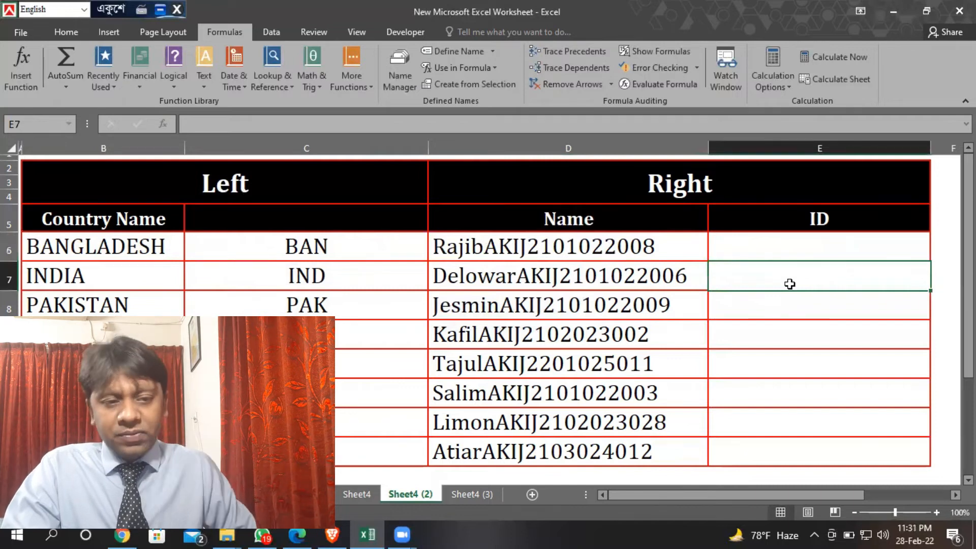
# Enter =RIGHT(D6,14) in E6 to extract the 14-character ID from the end of the first Name entry
pyautogui.click(782, 248)
pyautogui.write('=')
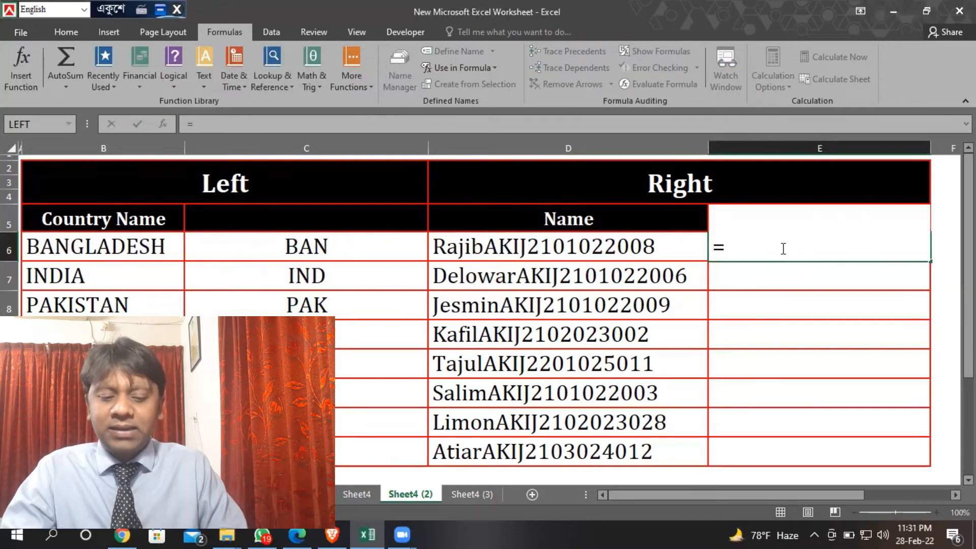
pyautogui.write('Right')
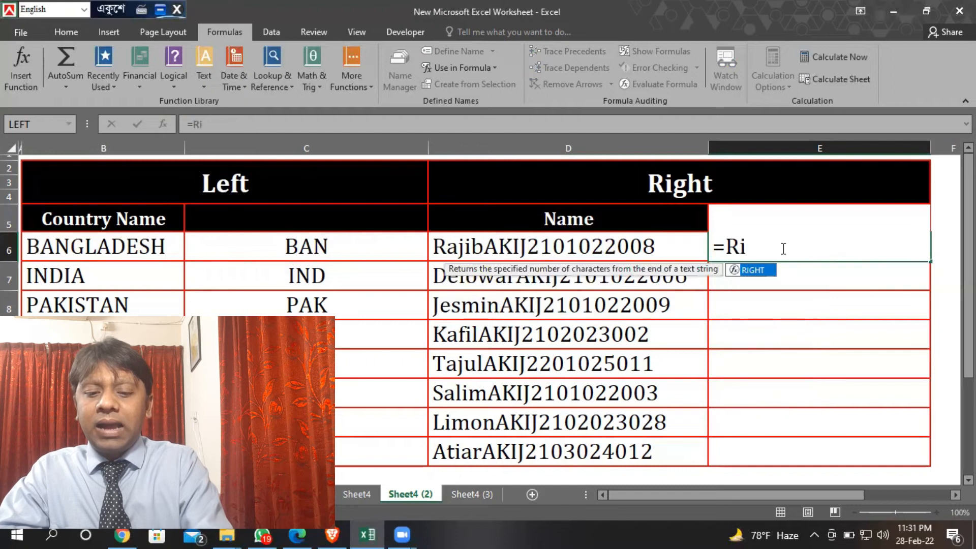
pyautogui.press('Tab')
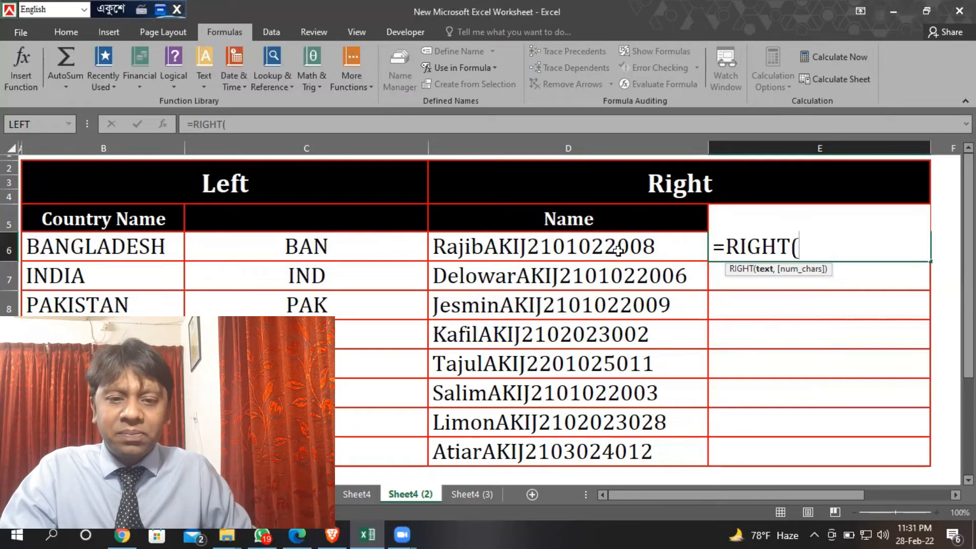
pyautogui.click(561, 246)
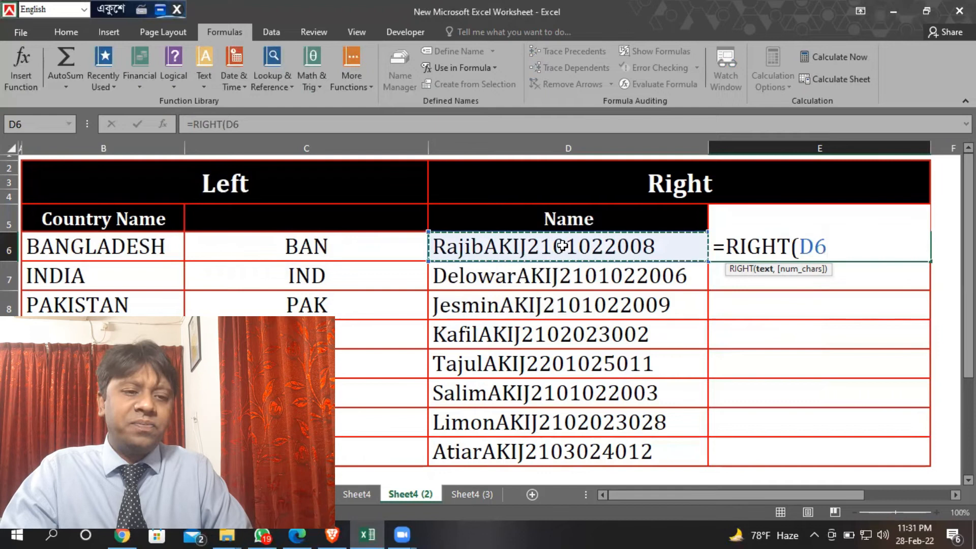
pyautogui.write(',')
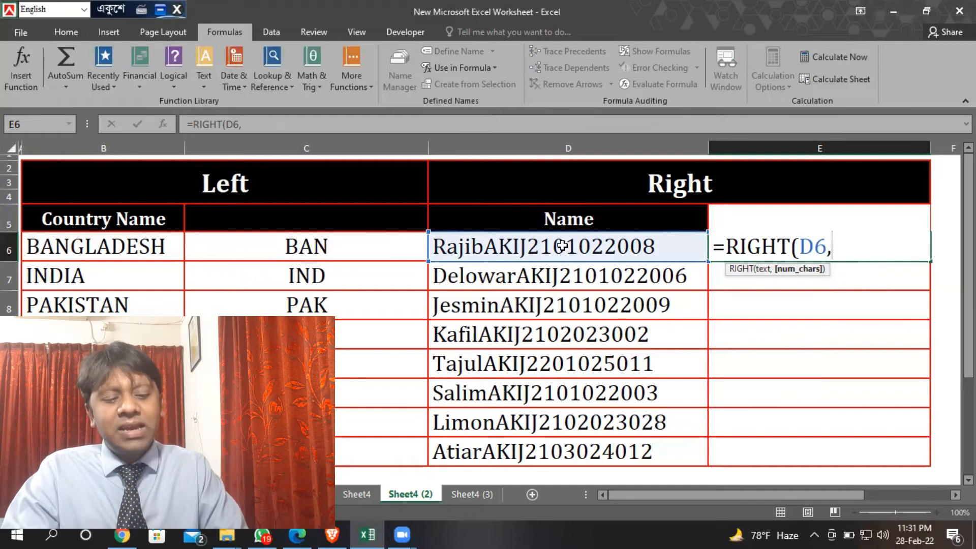
pyautogui.write('11')
pyautogui.press('BackSpace')
pyautogui.write('4')
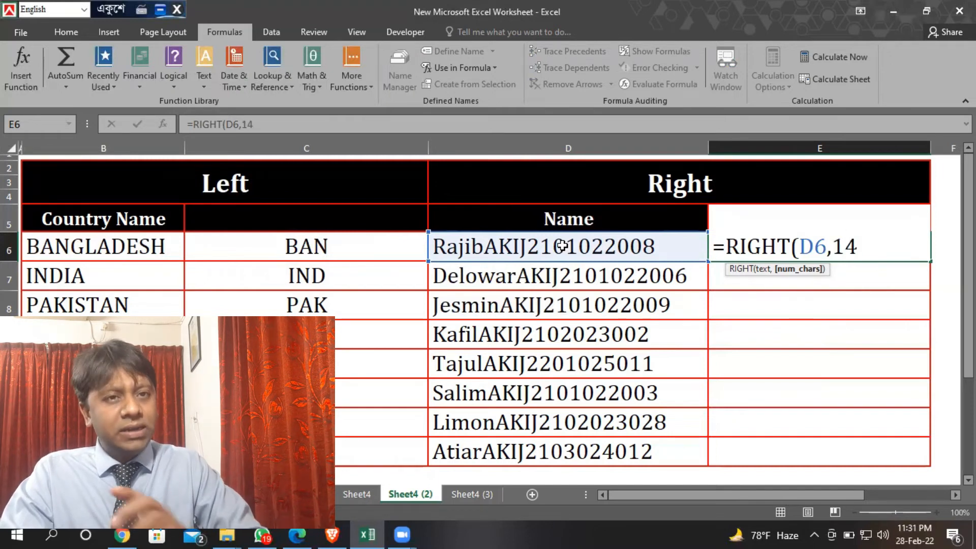
pyautogui.write(')')
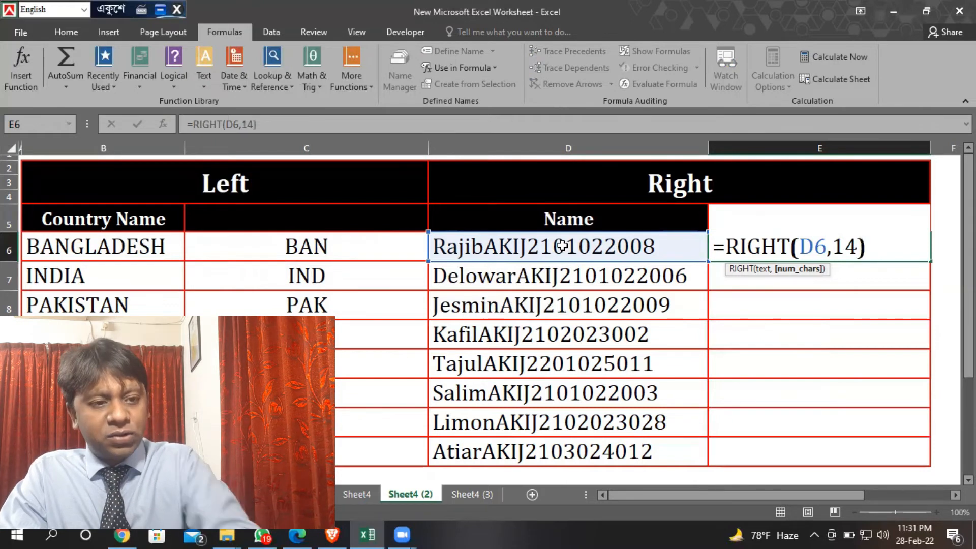
pyautogui.press('Return')
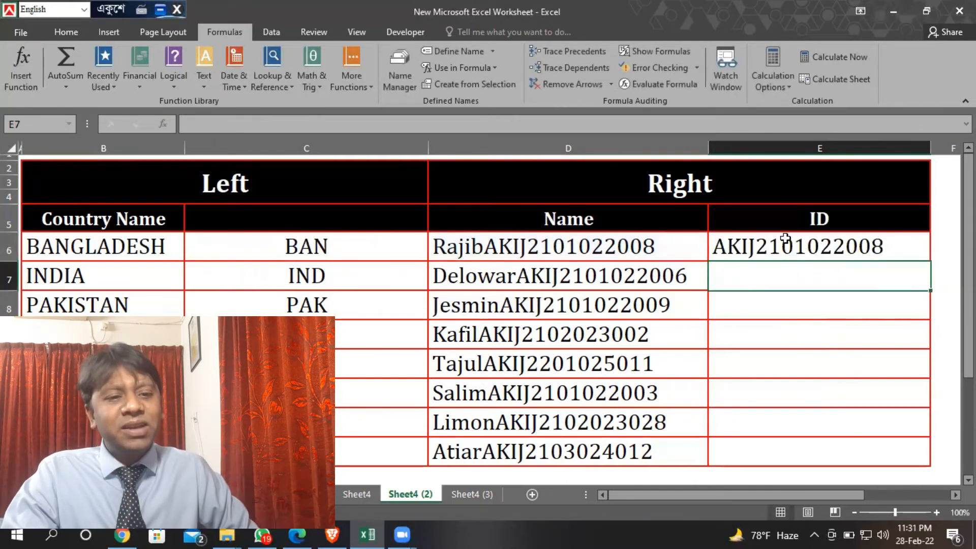
# Compare the extracted ID in E6 with the combined entries in D6 through D9, checking the differing name lengths
pyautogui.click(825, 249)
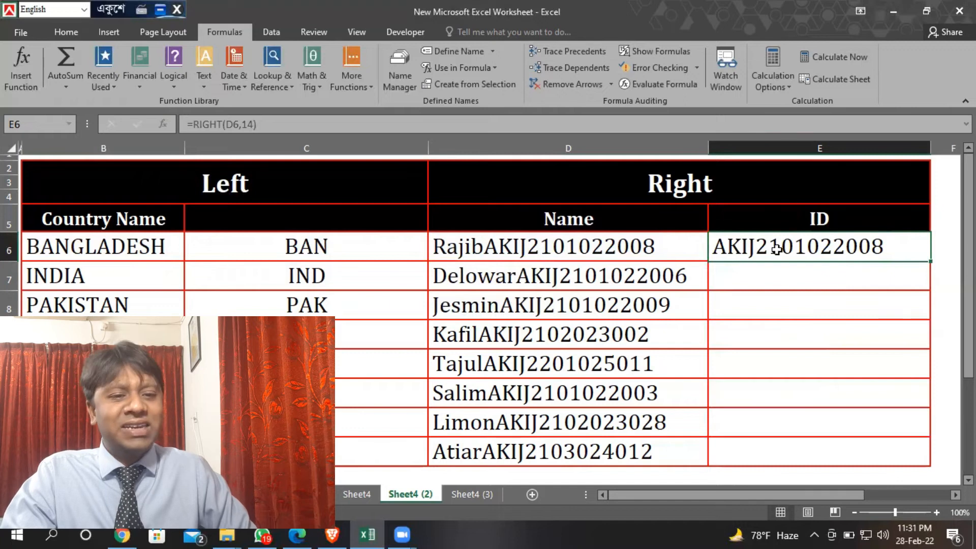
pyautogui.click(457, 250)
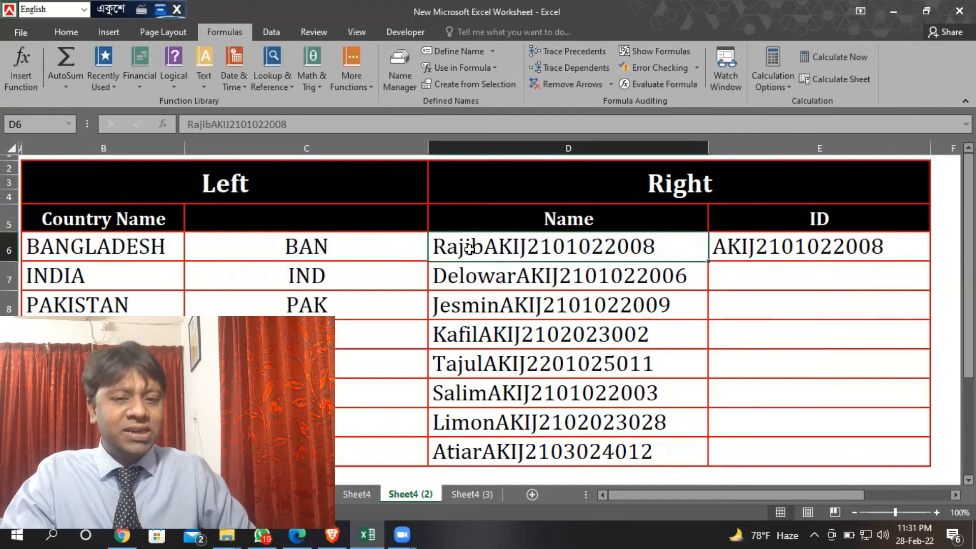
pyautogui.click(496, 270)
pyautogui.click(505, 307)
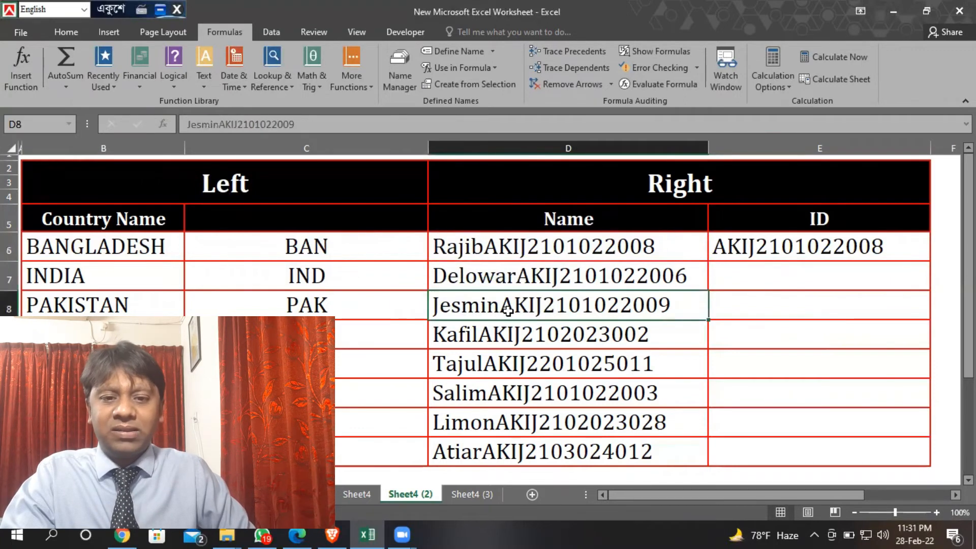
pyautogui.click(474, 340)
pyautogui.click(464, 251)
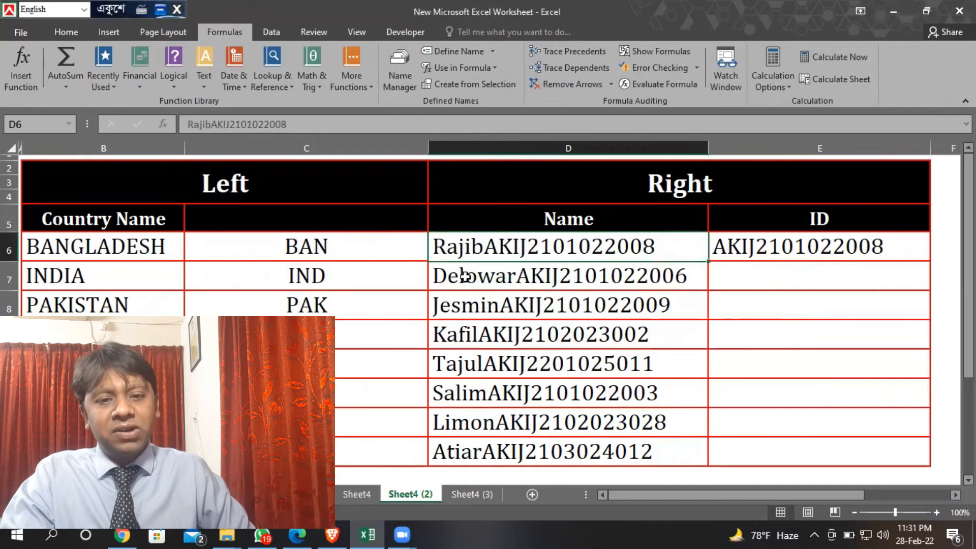
pyautogui.click(465, 283)
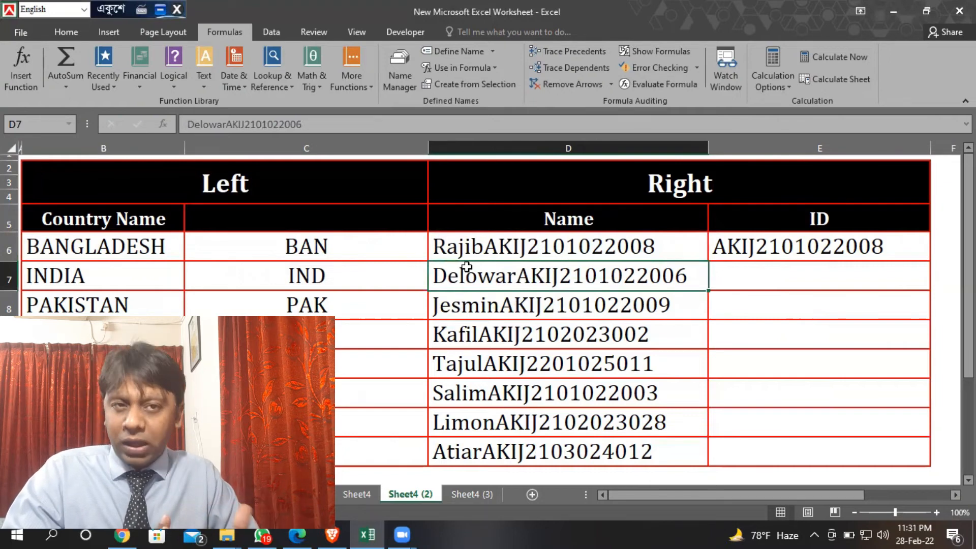
pyautogui.click(793, 252)
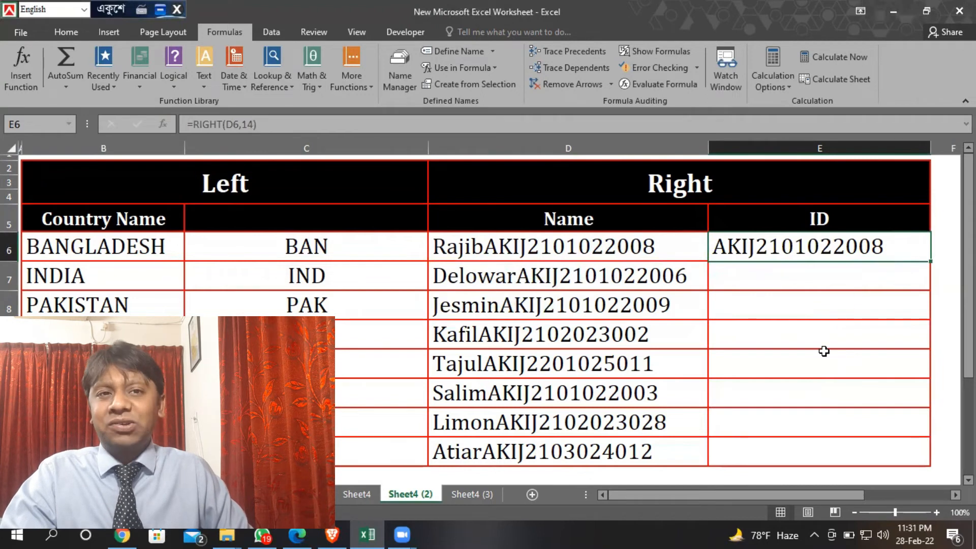
# Insert the RIGHT function in E8 through its function arguments, with D8 as Text and 14 as Num_chars
pyautogui.click(799, 306)
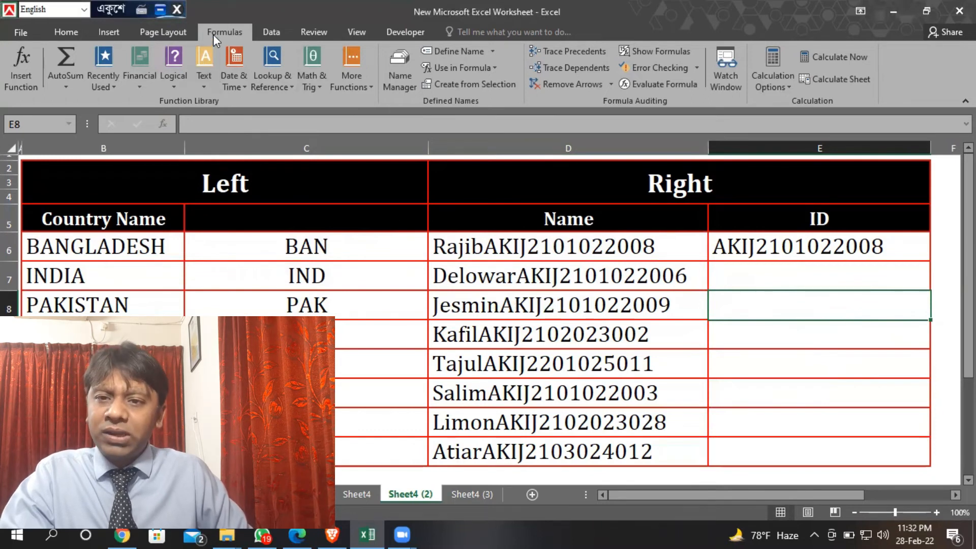
pyautogui.click(211, 75)
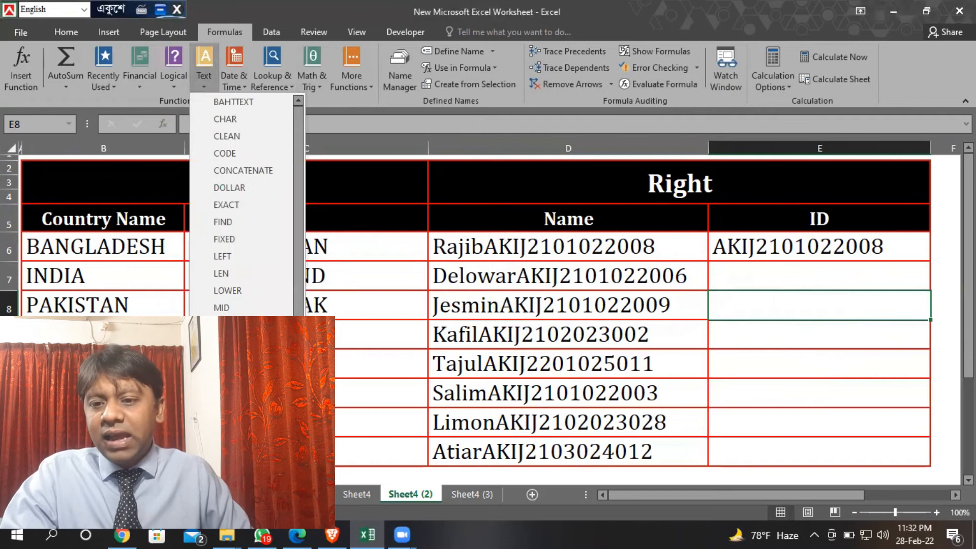
pyautogui.click(224, 394)
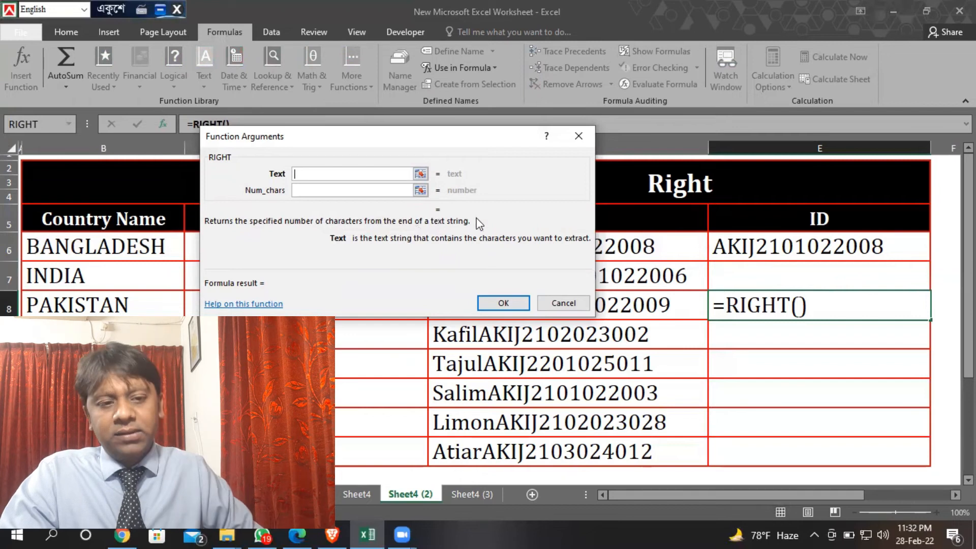
pyautogui.click(667, 308)
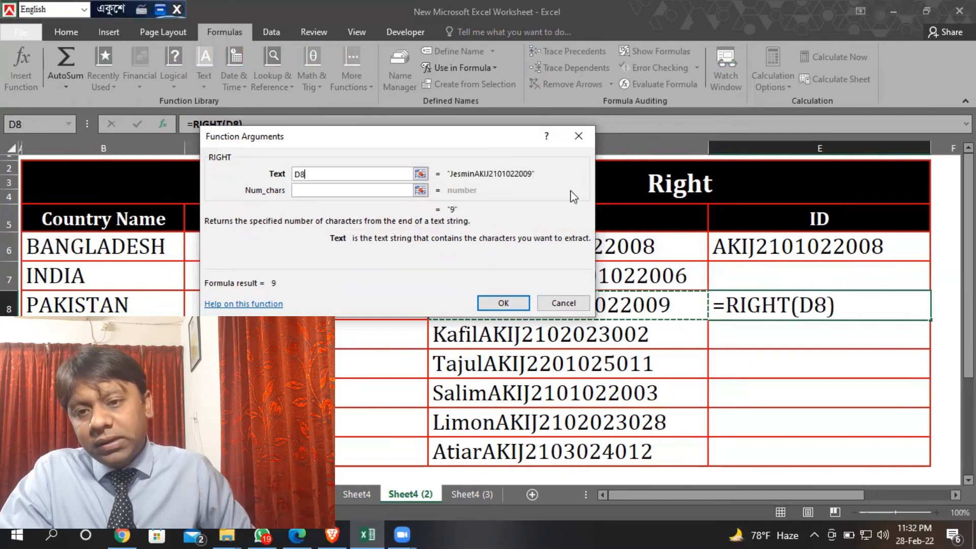
pyautogui.click(363, 189)
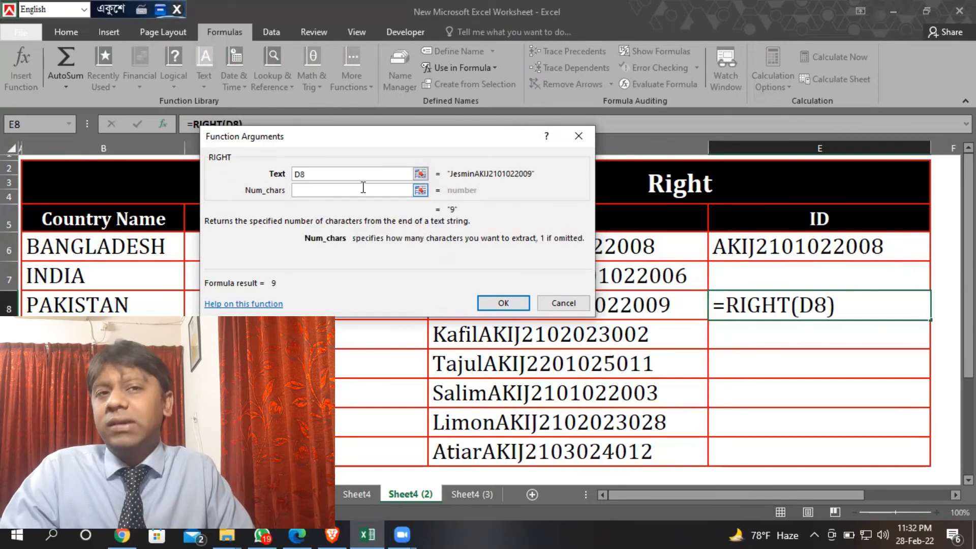
pyautogui.write('14')
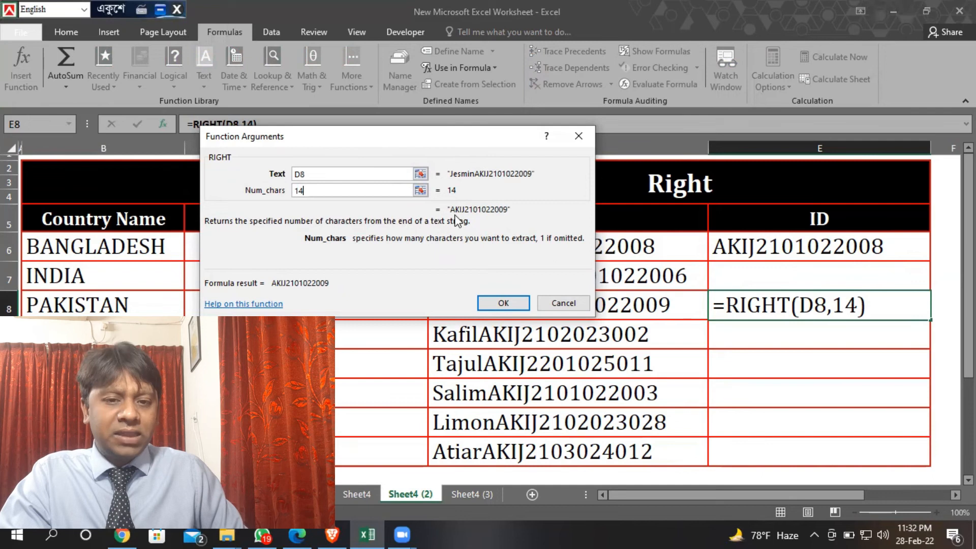
pyautogui.click(502, 303)
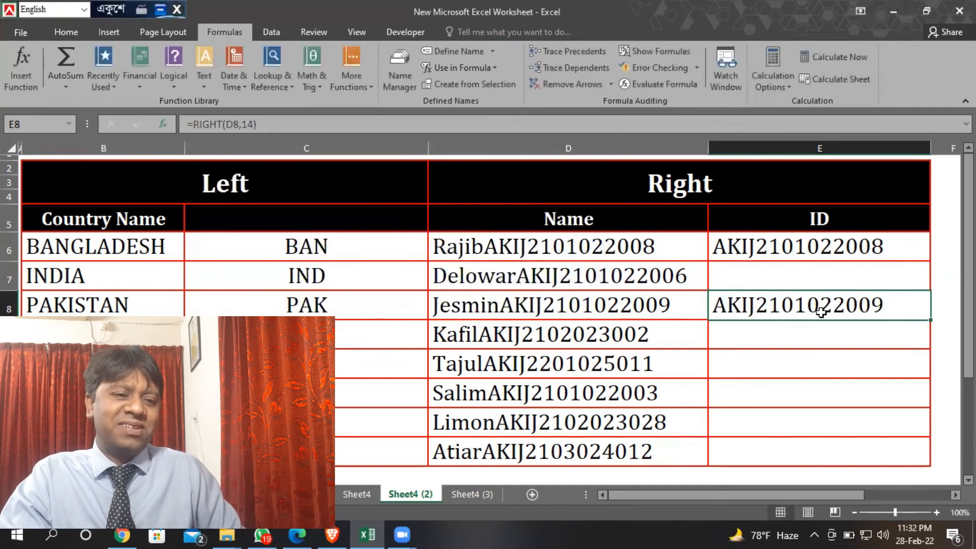
# Copy the RIGHT formula from E8 into E7 and check it against the Name entry in D7
pyautogui.click(597, 300)
pyautogui.click(817, 304)
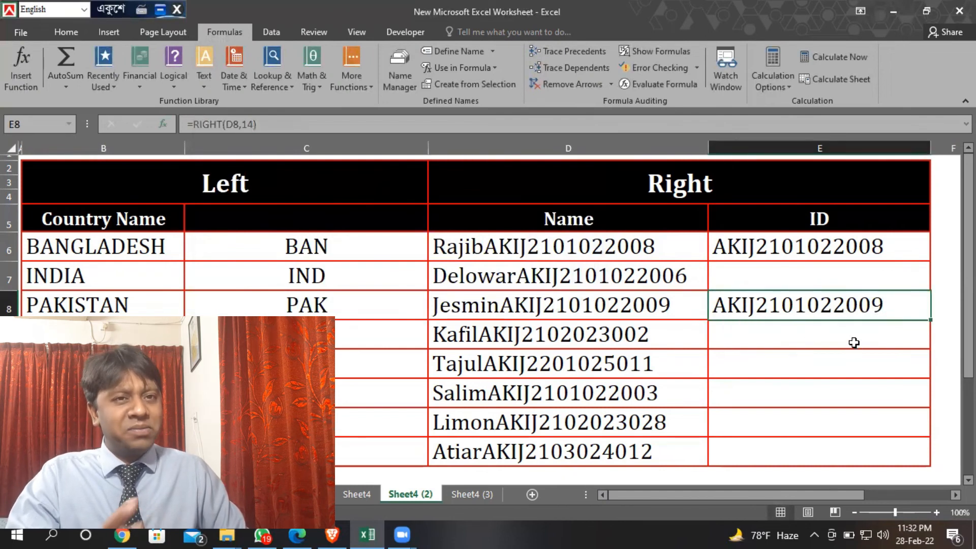
pyautogui.hotkey('ctrl', 'c')
pyautogui.click(839, 272)
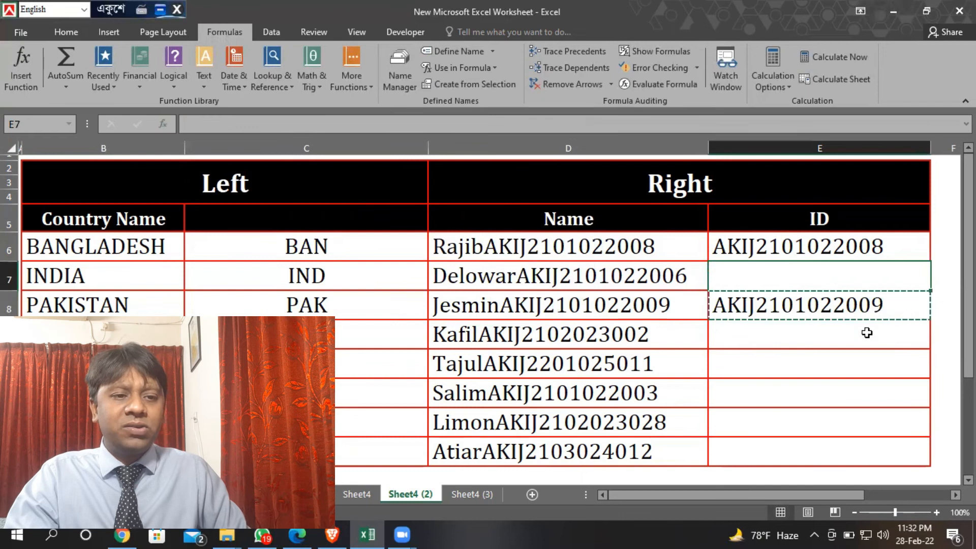
pyautogui.hotkey('ctrl', 'v')
pyautogui.click(609, 287)
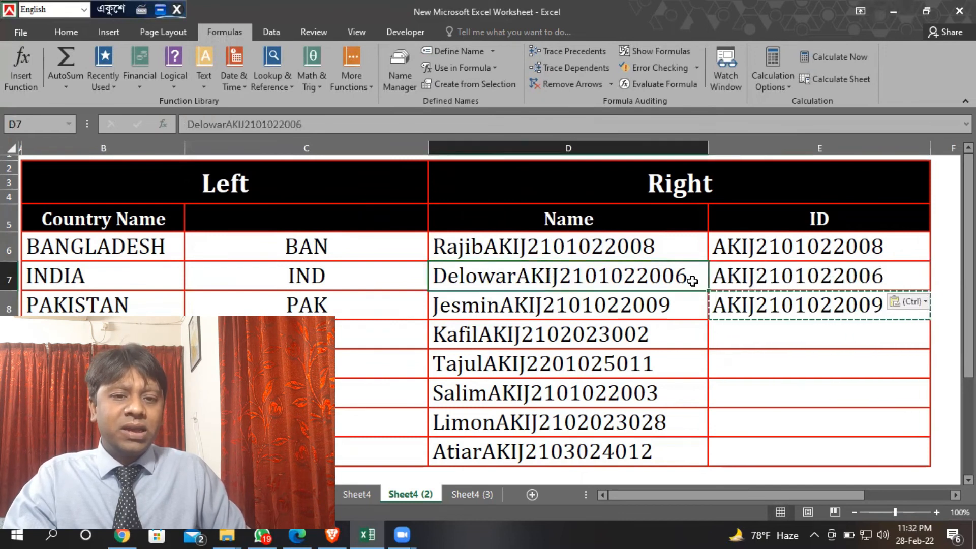
# Fill the RIGHT formula from E6 down through E13 for all the Name entries
pyautogui.click(836, 250)
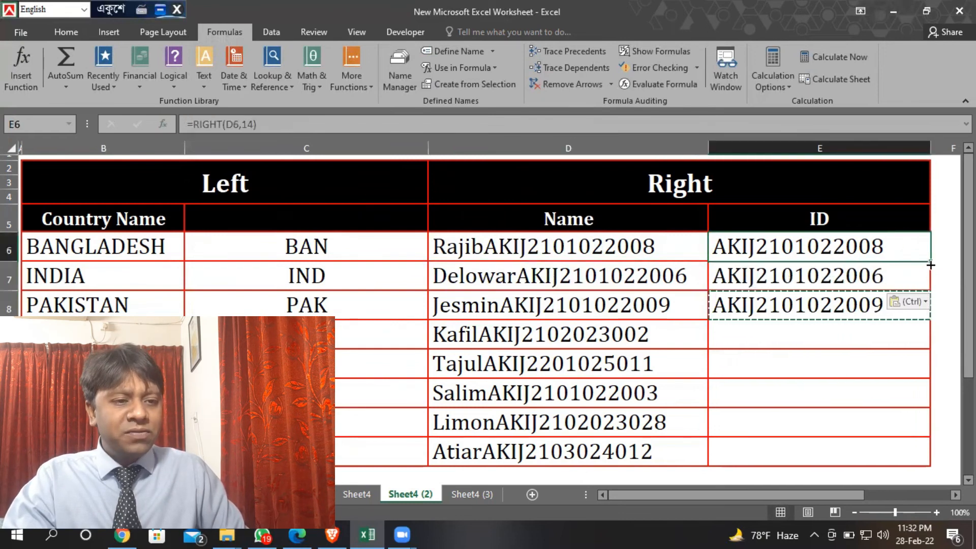
pyautogui.moveTo(931, 261); pyautogui.dragTo(912, 460)
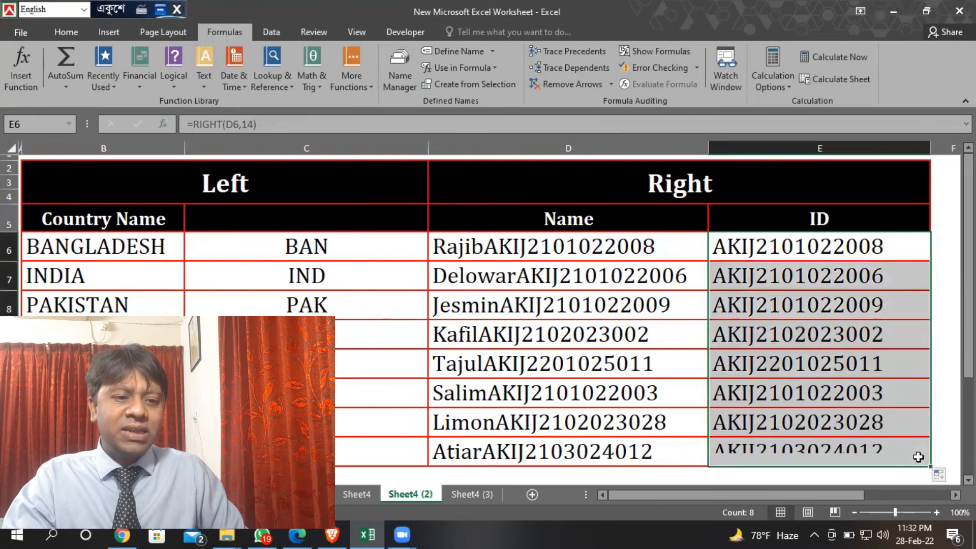
pyautogui.moveTo(853, 250); pyautogui.dragTo(846, 447)
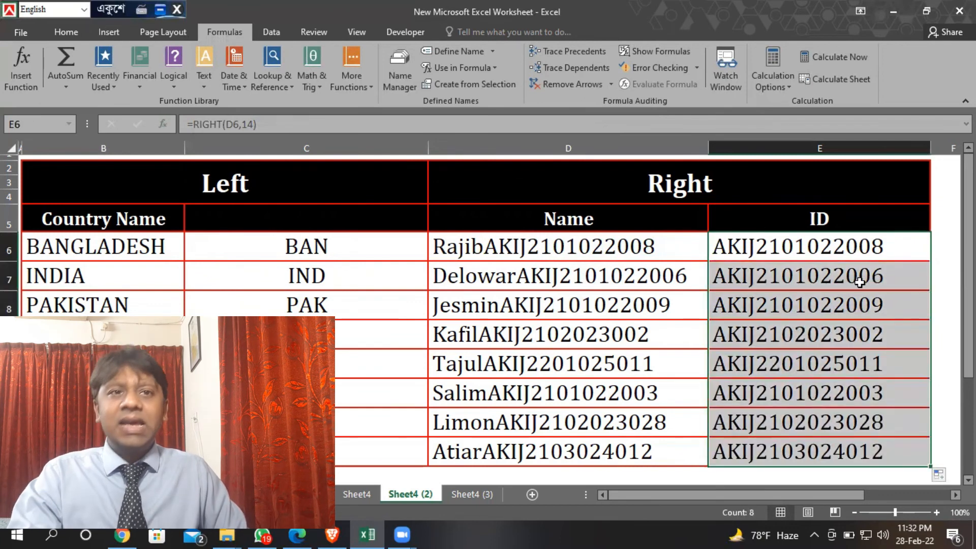